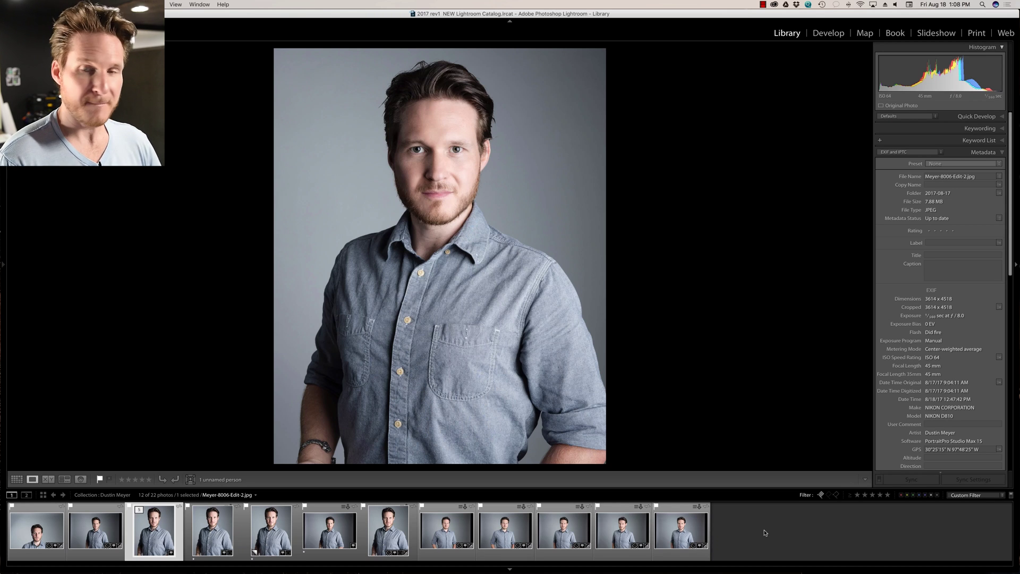
Step: Open the selected portrait in Adobe Photoshop CC 2017 as a copy with Lightroom adjustments and close the floating Selective Tool palette
{"action": "right_click", "coordinate": [151, 540]}
{"action": "mouse_move", "coordinate": [212, 381]}
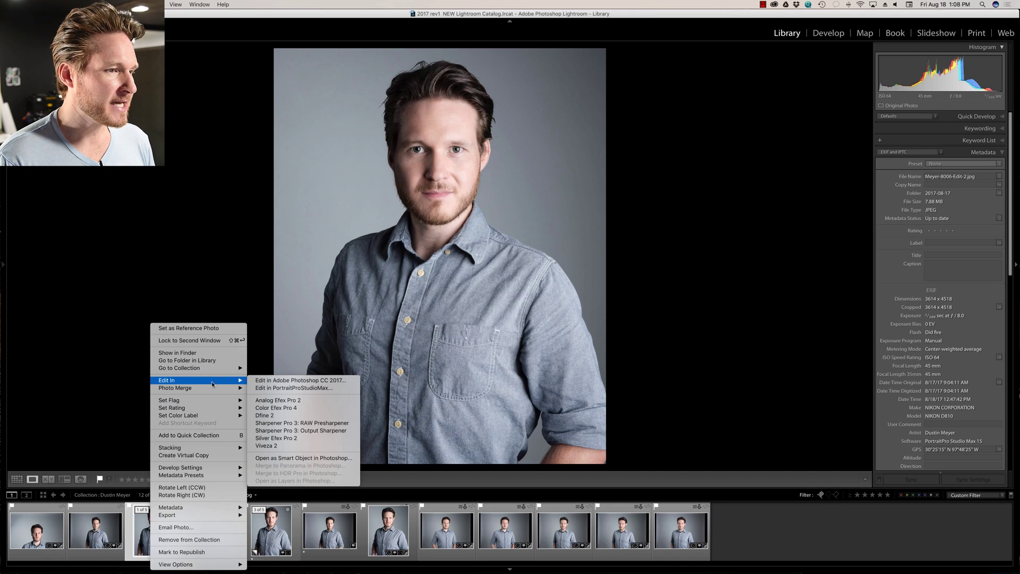
{"action": "left_click", "coordinate": [280, 381]}
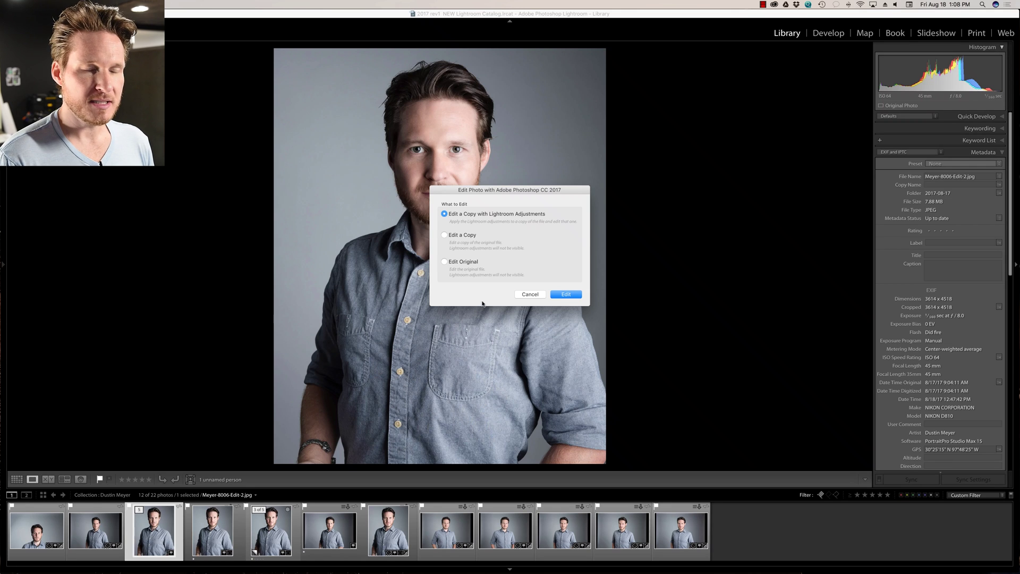
{"action": "left_click", "coordinate": [563, 296]}
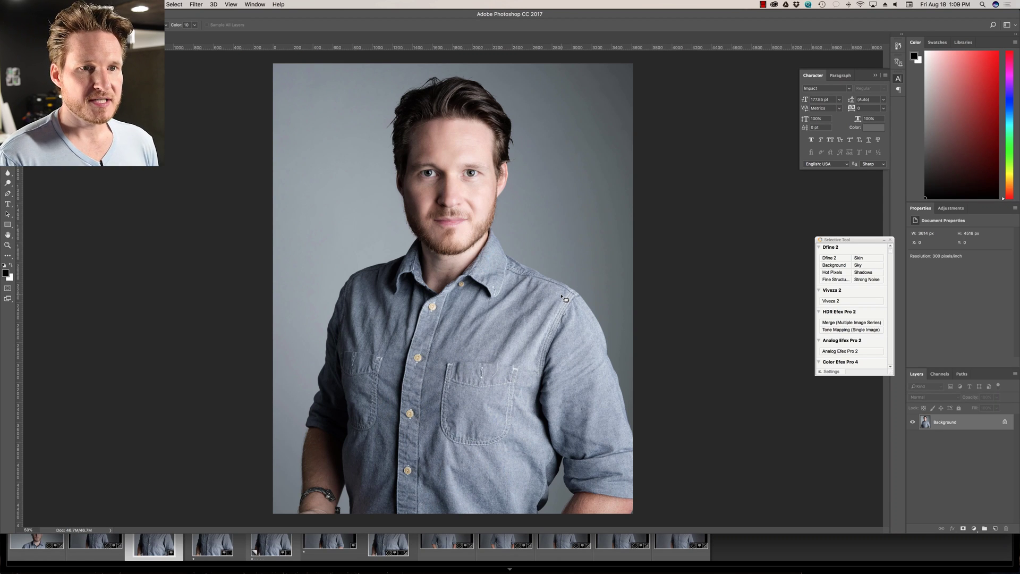
{"action": "left_click", "coordinate": [891, 241]}
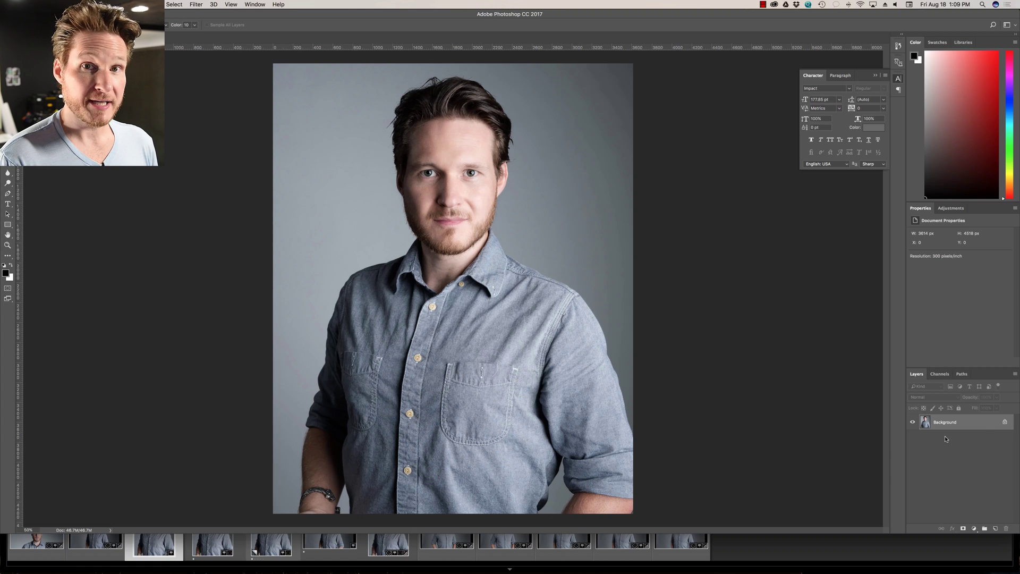
Step: Duplicate the Background layer and rename the duplicate "Remove Shirt Thread"
{"action": "left_click_drag", "start_coordinate": [986, 424], "coordinate": [996, 529]}
{"action": "double_click", "coordinate": [942, 422]}
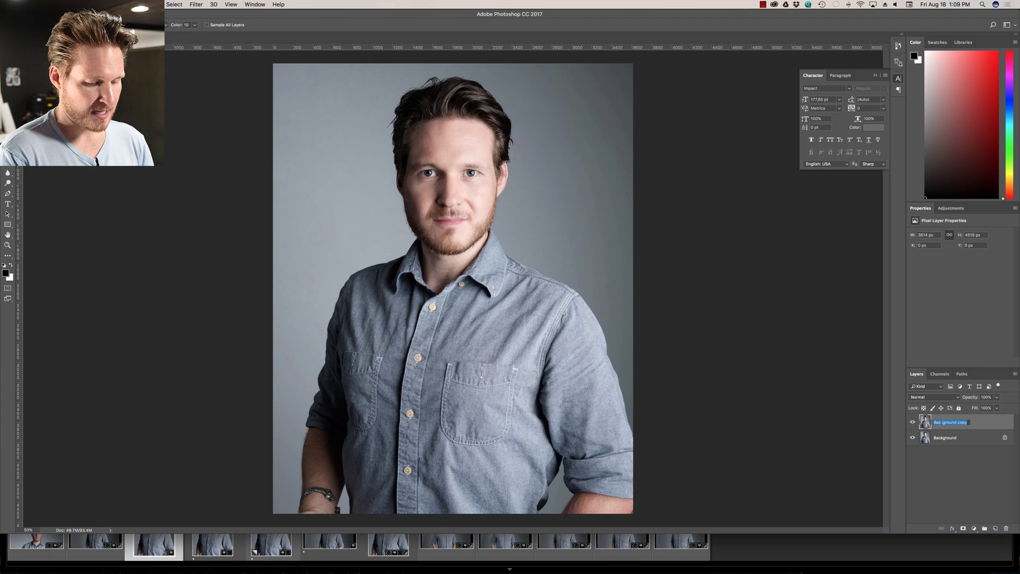
{"action": "type", "text": "Rem"}
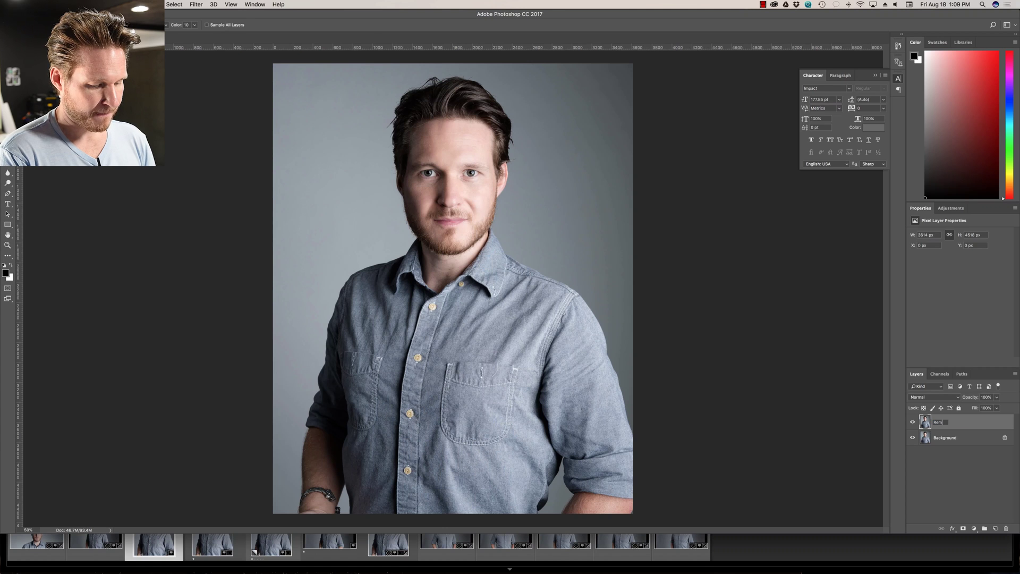
{"action": "type", "text": "ove Shirt Thread"}
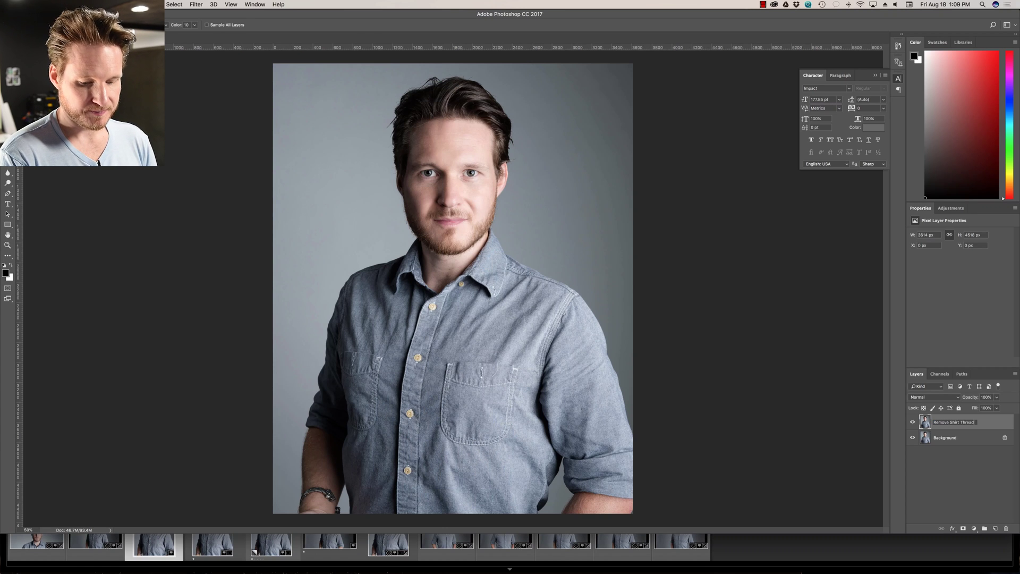
{"action": "key", "text": "Return"}
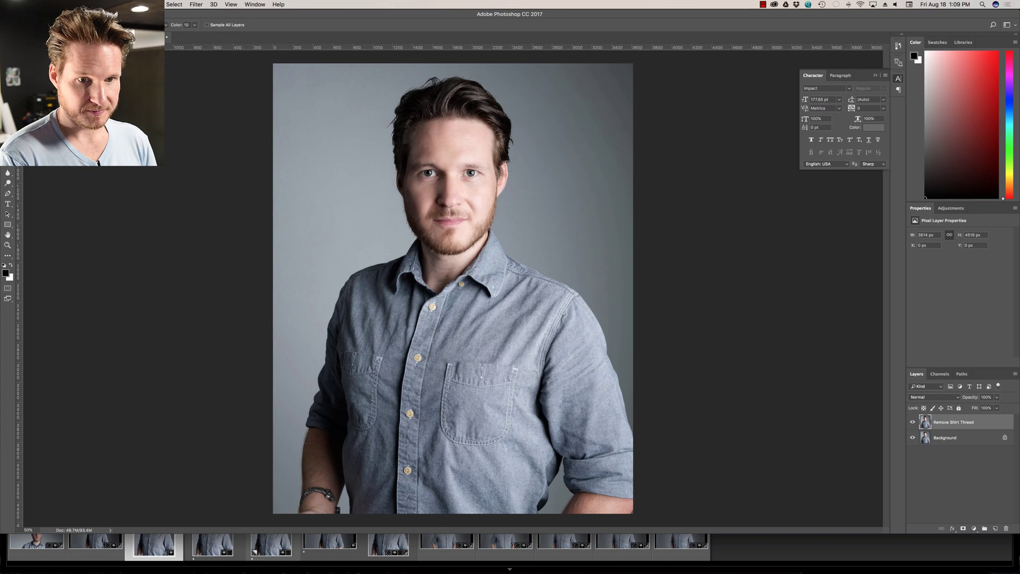
Step: Lasso the loose thread on the shirt's chest pocket and replace it with matching fabric using Fill at 100% opacity
{"action": "key", "text": "super+plus"}
{"action": "key", "text": "super+plus"}
{"action": "key", "text": "super+plus"}
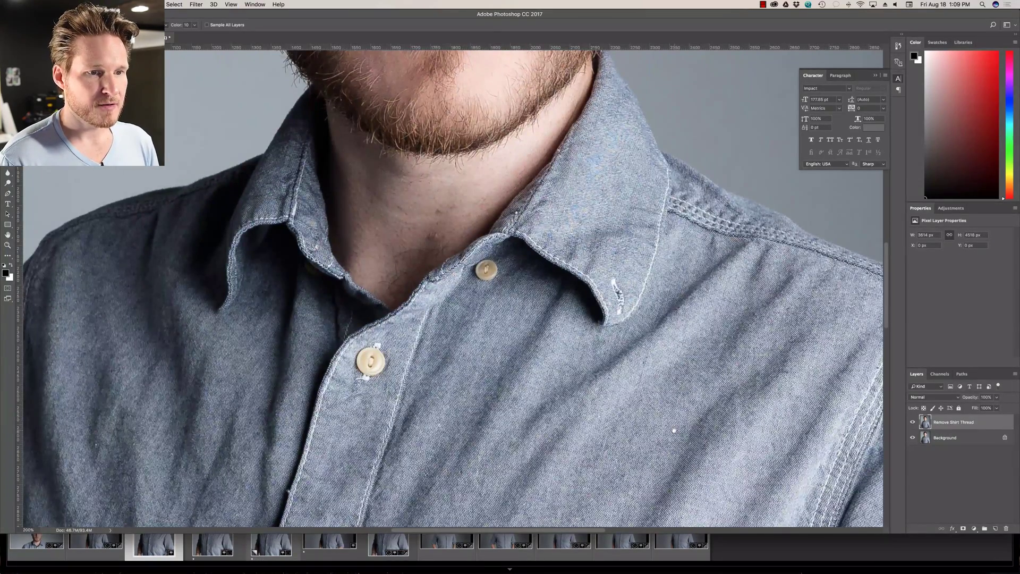
{"action": "left_click_drag", "start_coordinate": [676, 431], "coordinate": [633, 174]}
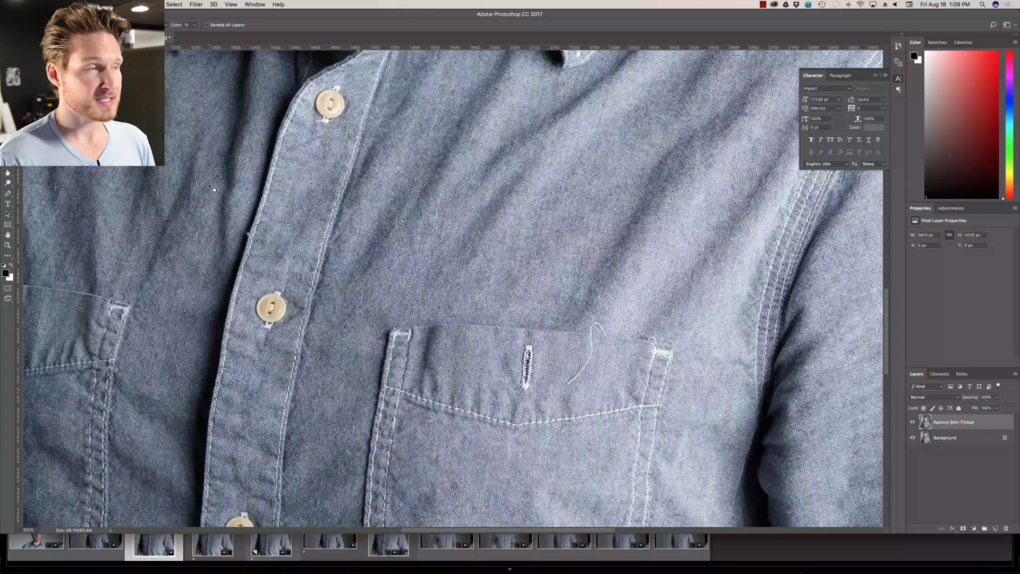
{"action": "key", "text": "l"}
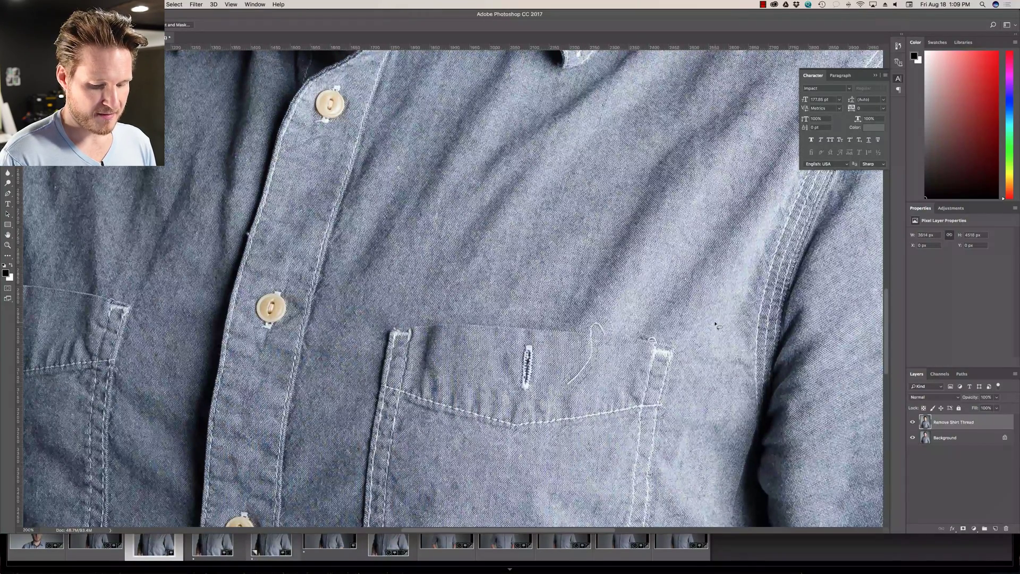
{"action": "key", "text": "shift+BackSpace"}
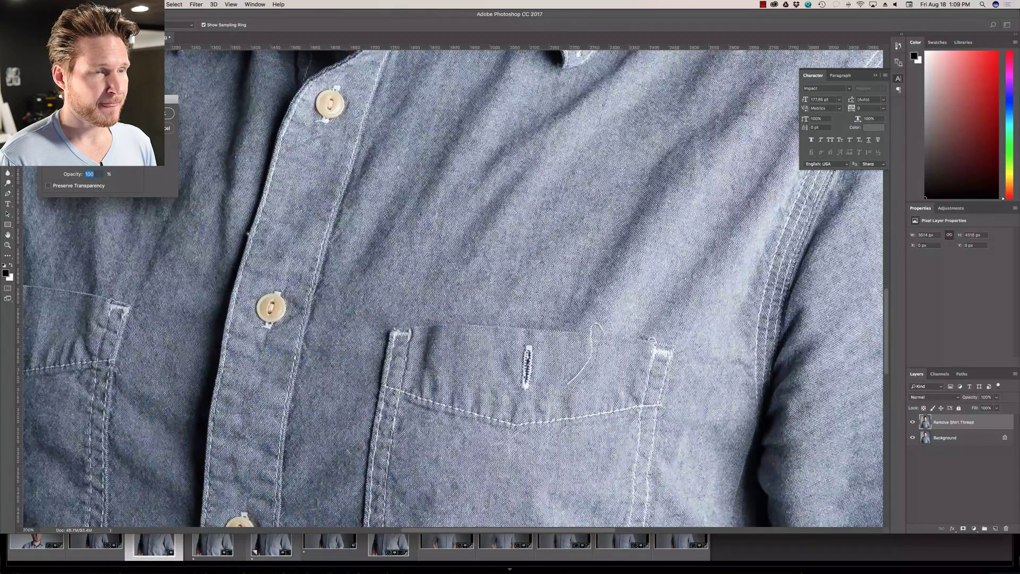
{"action": "key", "text": "Return"}
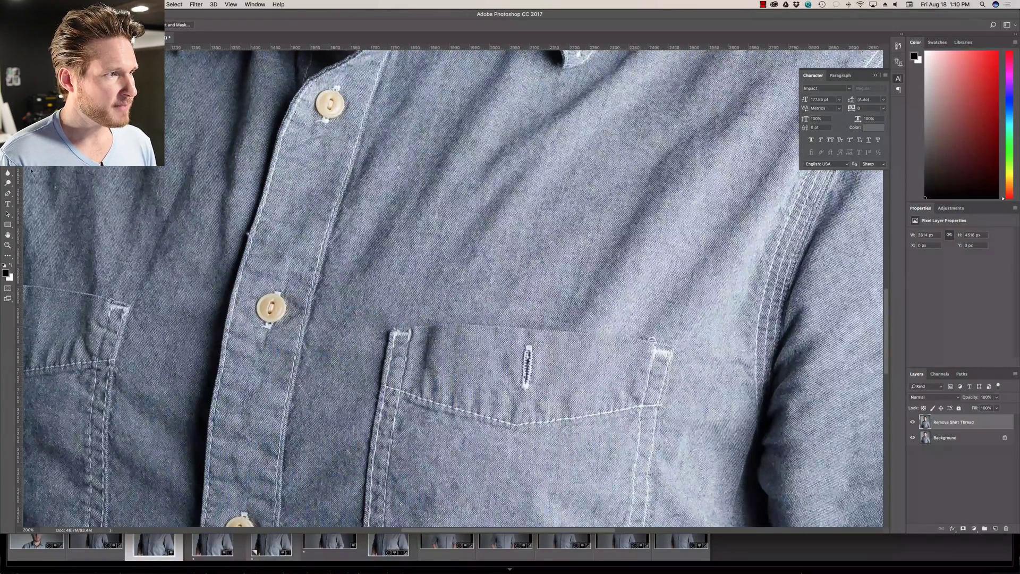
Step: Touch up the pocket's upper edge where the thread was, using the Clone Stamp with a smaller brush
{"action": "key", "text": "s"}
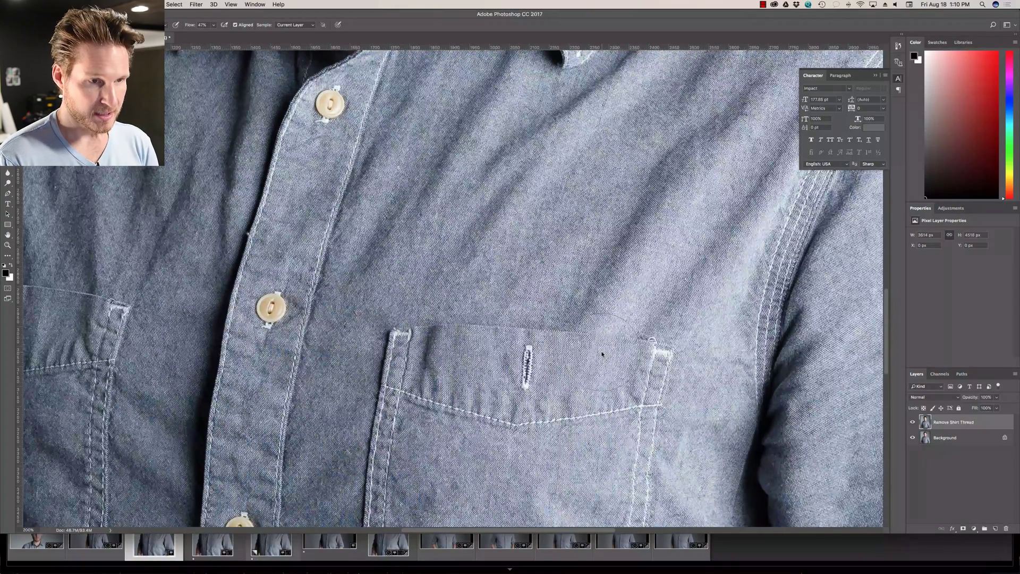
{"action": "key", "text": "bracketleft"}
{"action": "key", "text": "bracketleft"}
{"action": "key", "text": "bracketleft"}
{"action": "key", "text": "bracketleft"}
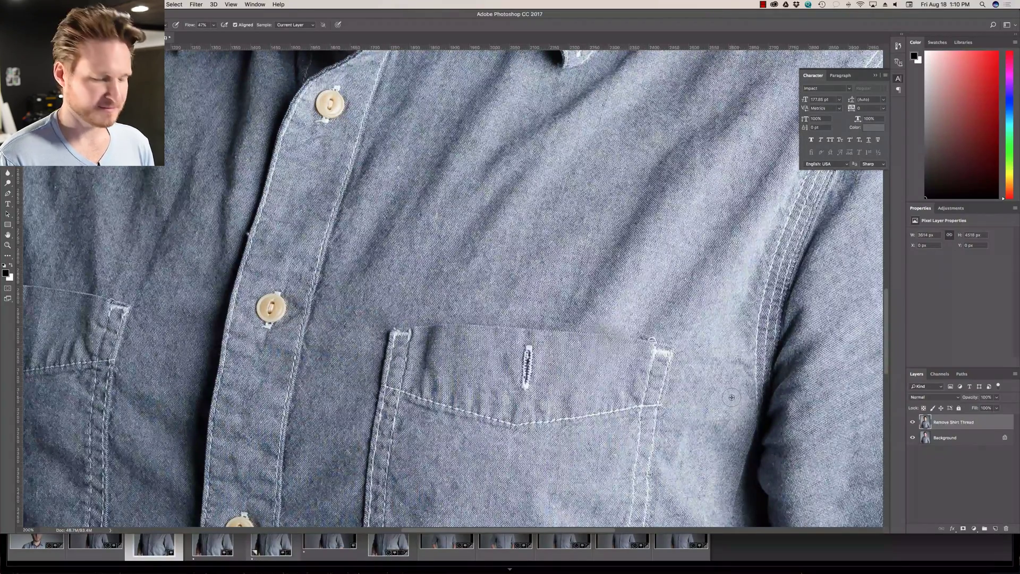
Step: Duplicate the Remove Shirt Thread layer and rename the duplicate "Remove Stray Hairs"
{"action": "key", "text": "super+minus"}
{"action": "key", "text": "super+minus"}
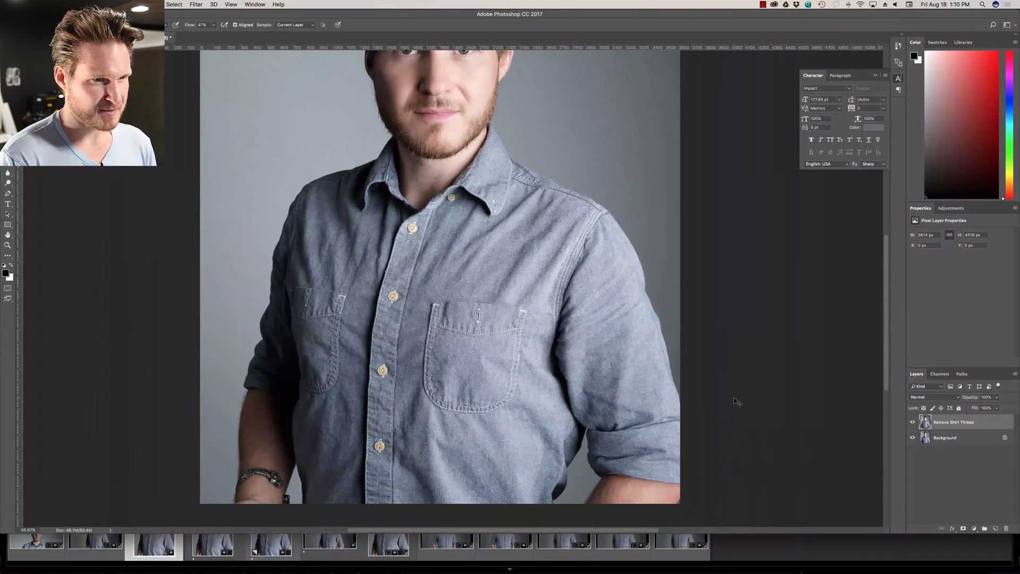
{"action": "key", "text": "super+minus"}
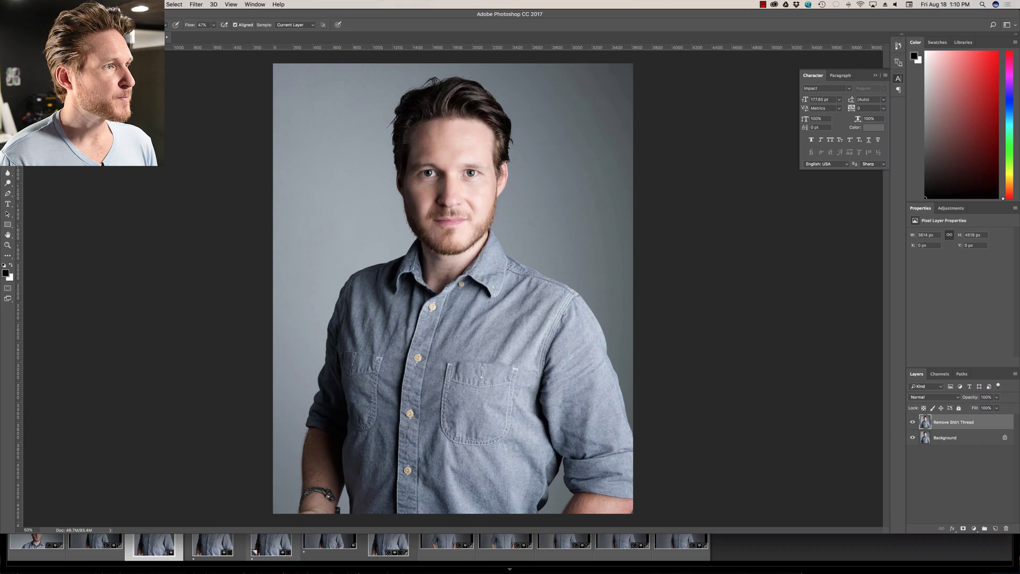
{"action": "key", "text": "l"}
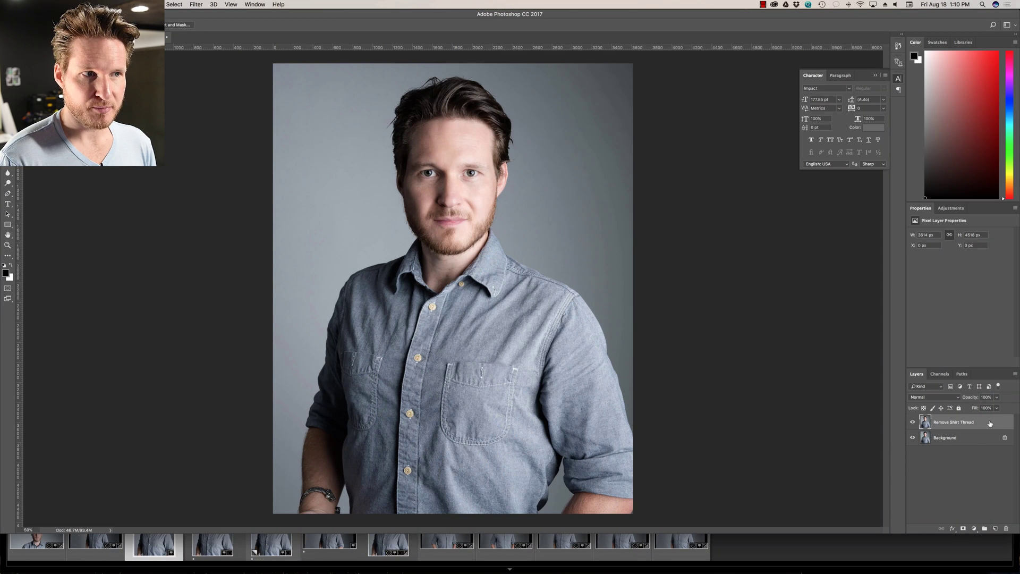
{"action": "left_click_drag", "start_coordinate": [990, 424], "coordinate": [996, 528]}
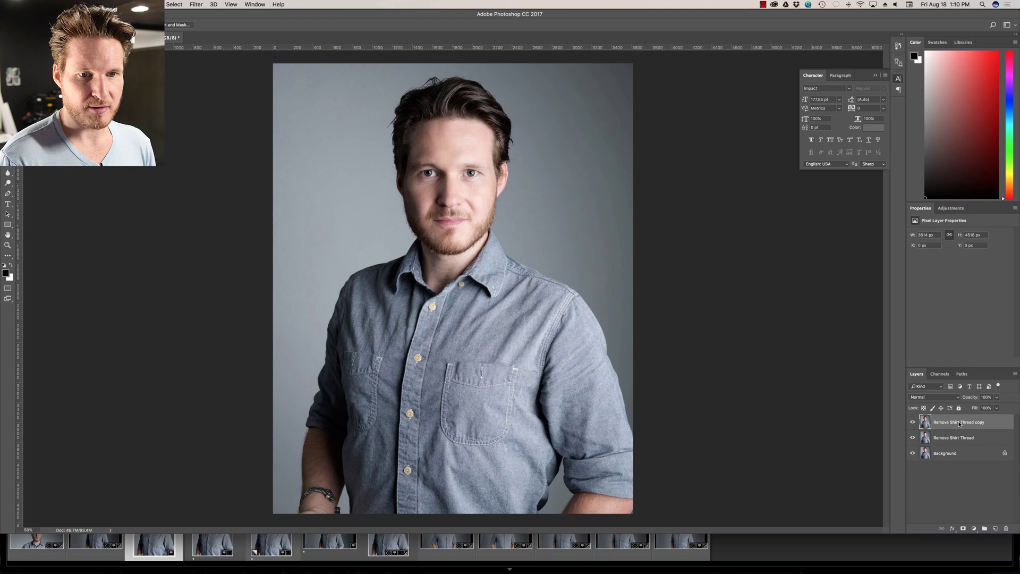
{"action": "double_click", "coordinate": [958, 423]}
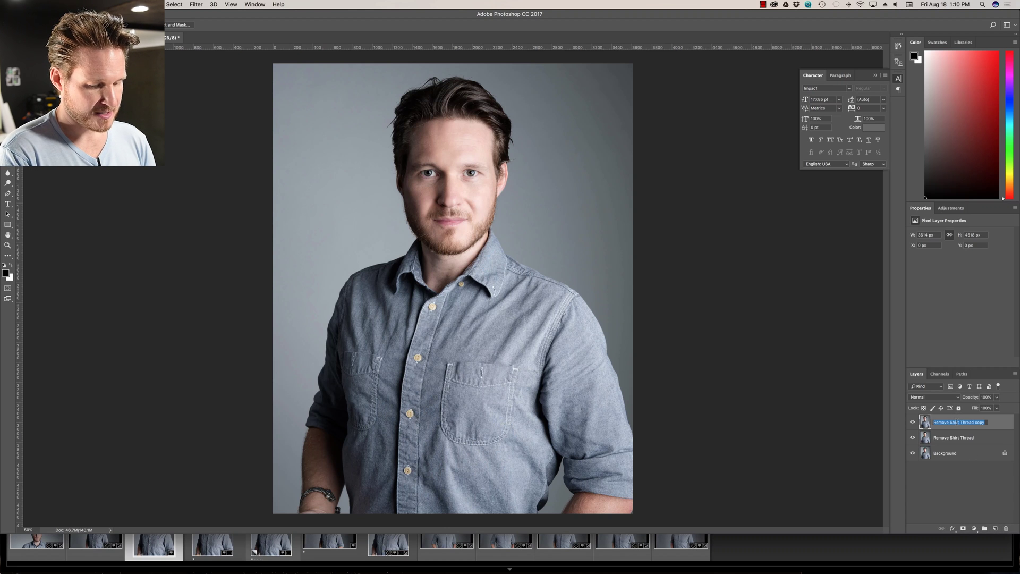
{"action": "type", "text": "Remove Stray Hairs"}
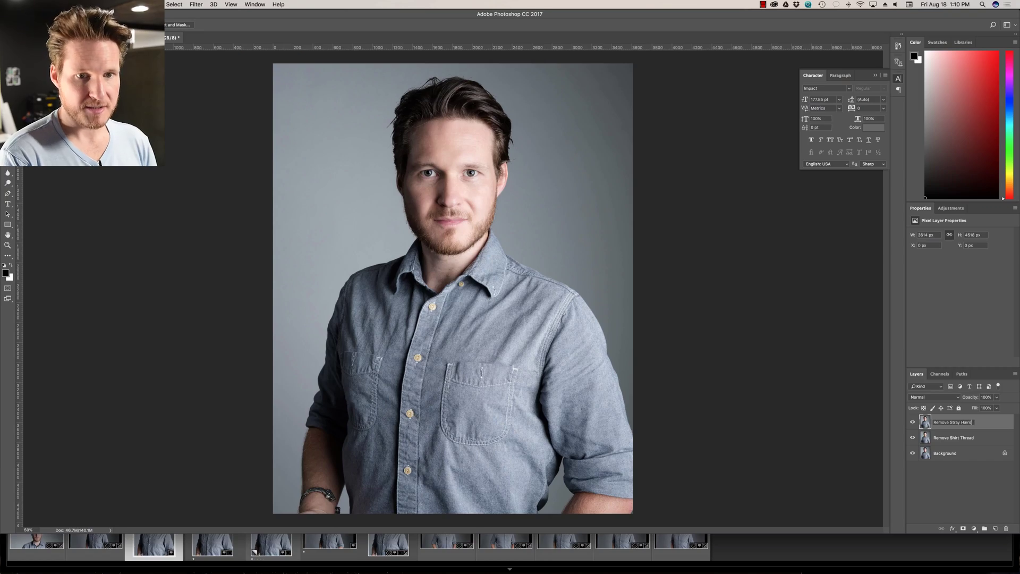
{"action": "key", "text": "Return"}
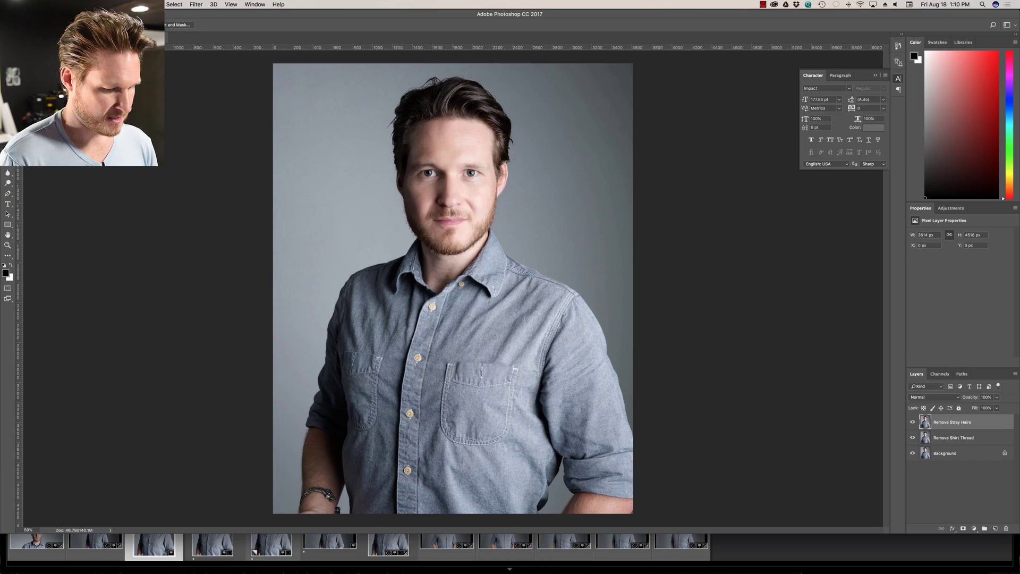
Step: Lasso the long stray hairs sticking out on the left side of the head, fill them with background at 100% opacity, and deselect
{"action": "key", "text": "super+equal"}
{"action": "key", "text": "super+equal"}
{"action": "key", "text": "super+equal"}
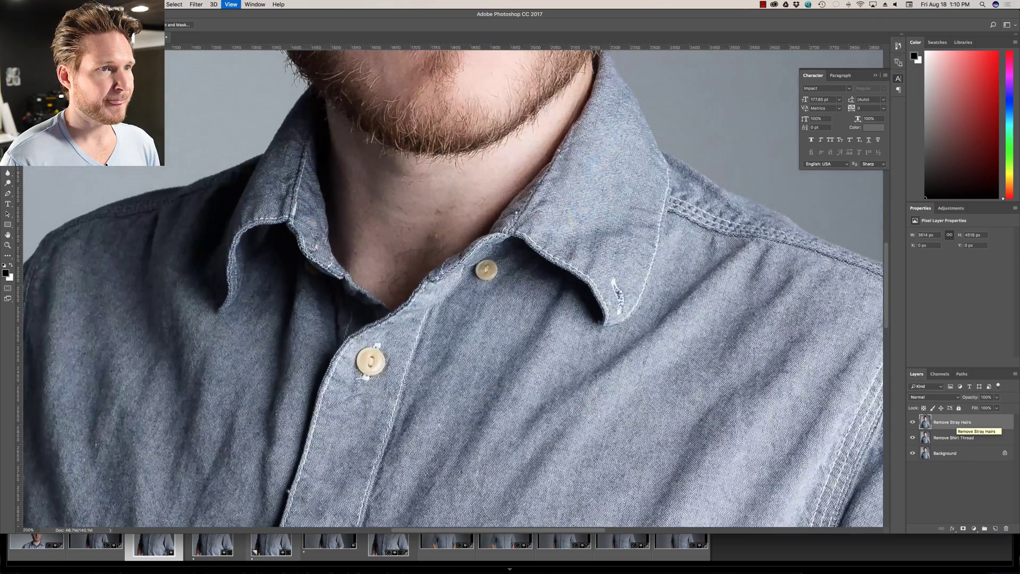
{"action": "left_click_drag", "start_coordinate": [591, 73], "coordinate": [547, 470]}
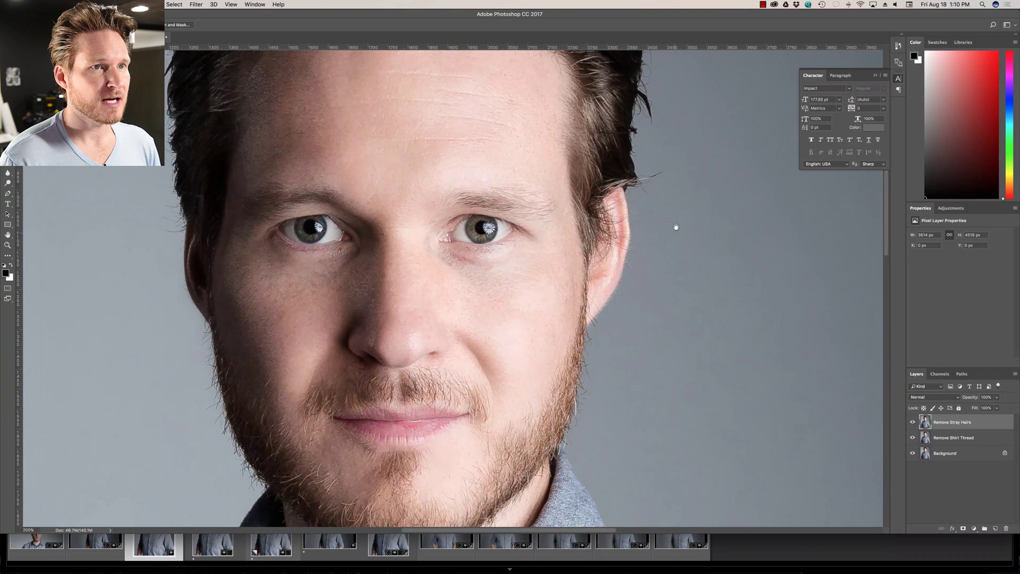
{"action": "mouse_move", "coordinate": [674, 226]}
{"action": "left_mouse_down"}
{"action": "mouse_move", "coordinate": [602, 403]}
{"action": "mouse_move", "coordinate": [656, 418]}
{"action": "left_mouse_up"}
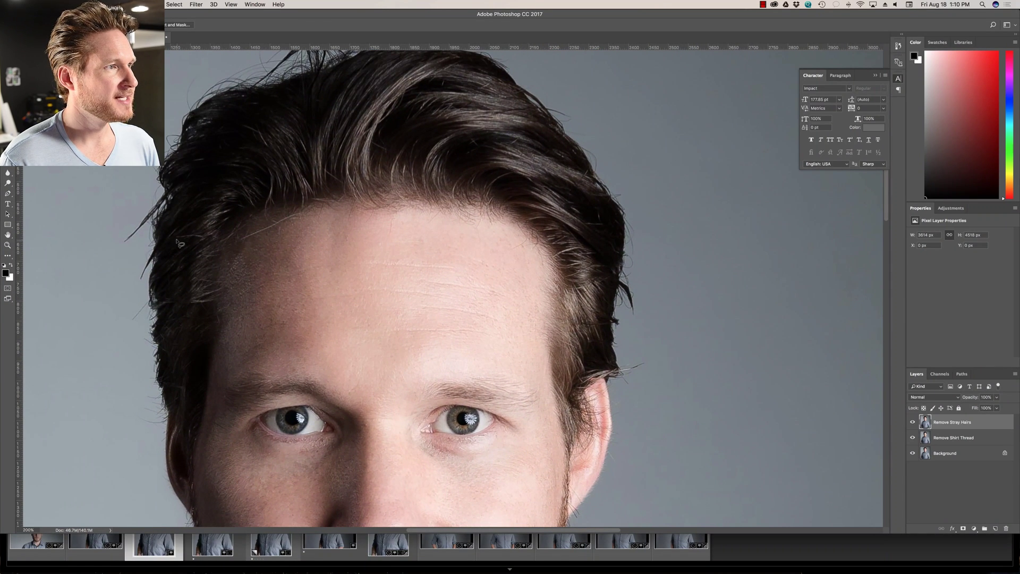
{"action": "left_click_drag", "start_coordinate": [112, 236], "coordinate": [132, 248]}
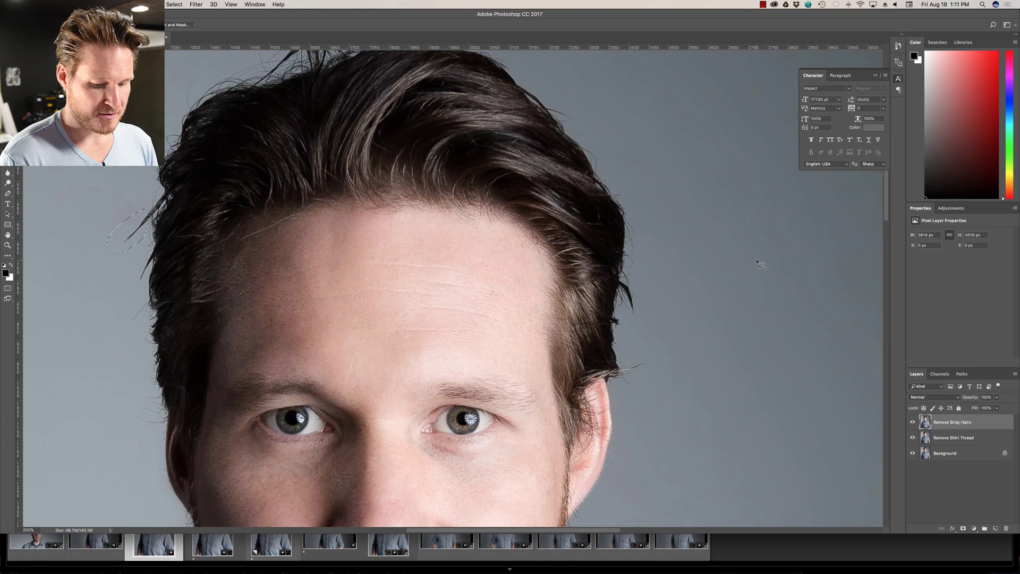
{"action": "key", "text": "shift+BackSpace"}
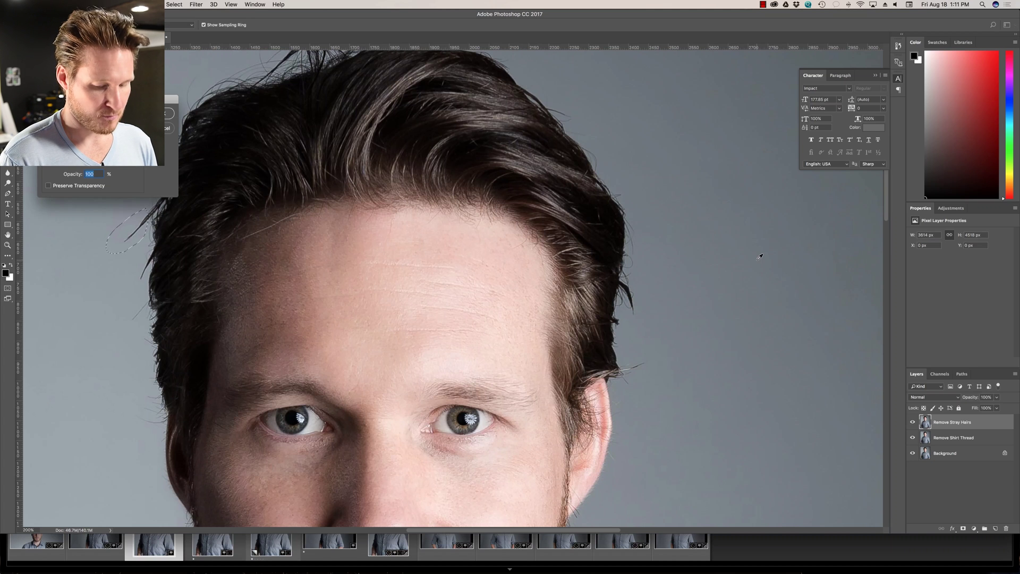
{"action": "key", "text": "Return"}
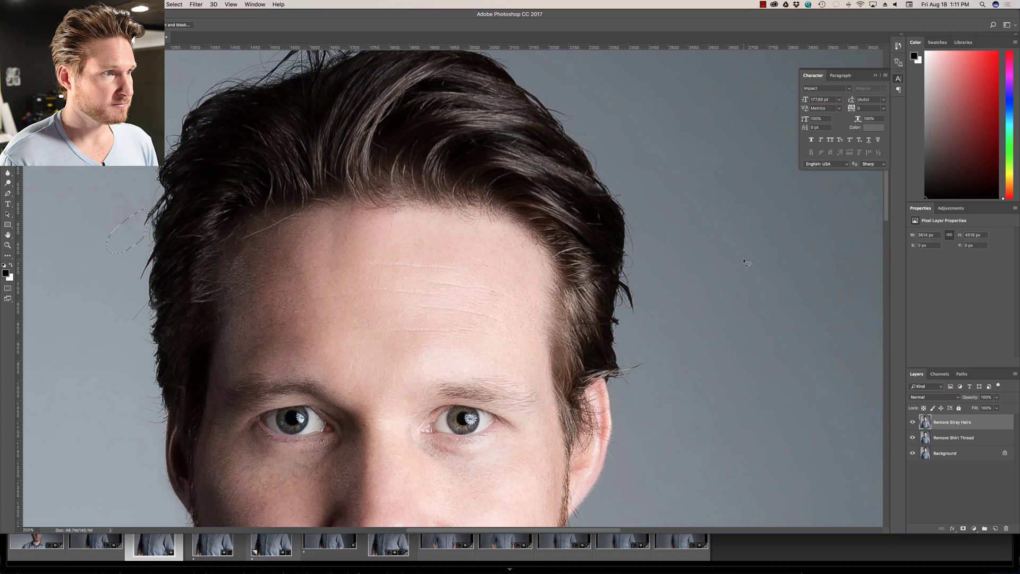
{"action": "key", "text": "ctrl+d"}
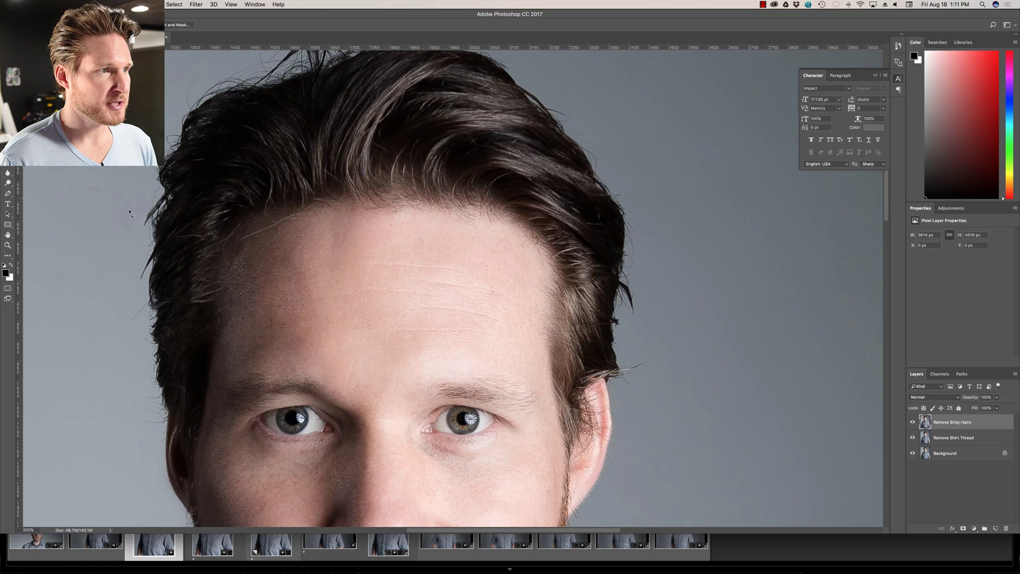
Step: Lasso the small stray hair slightly lower on the left side of the head, fill it with background, and deselect
{"action": "mouse_move", "coordinate": [149, 259]}
{"action": "left_mouse_down"}
{"action": "mouse_move", "coordinate": [136, 270]}
{"action": "mouse_move", "coordinate": [154, 277]}
{"action": "mouse_move", "coordinate": [151, 262]}
{"action": "left_mouse_up"}
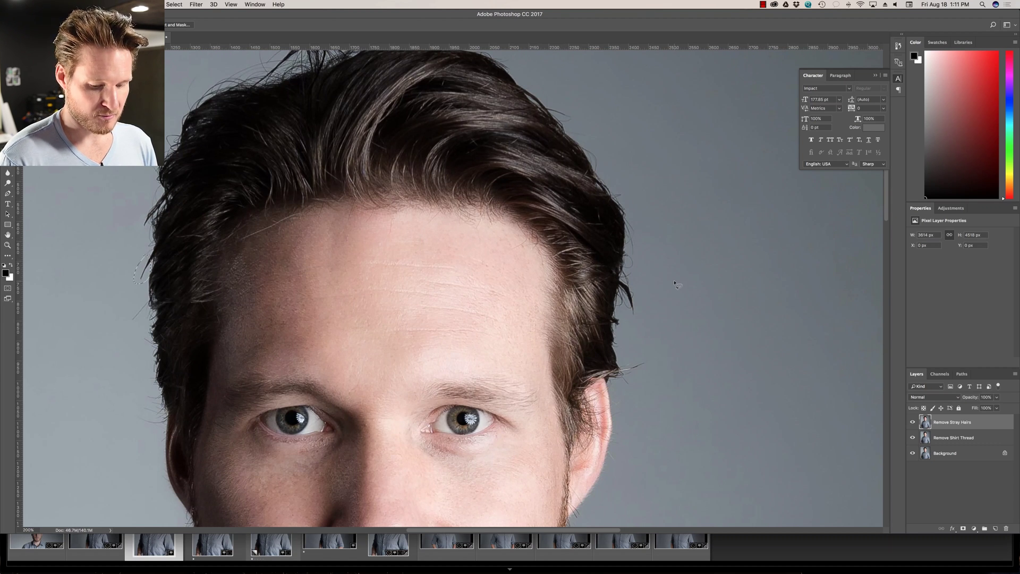
{"action": "key", "text": "shift+BackSpace"}
{"action": "key", "text": "Return"}
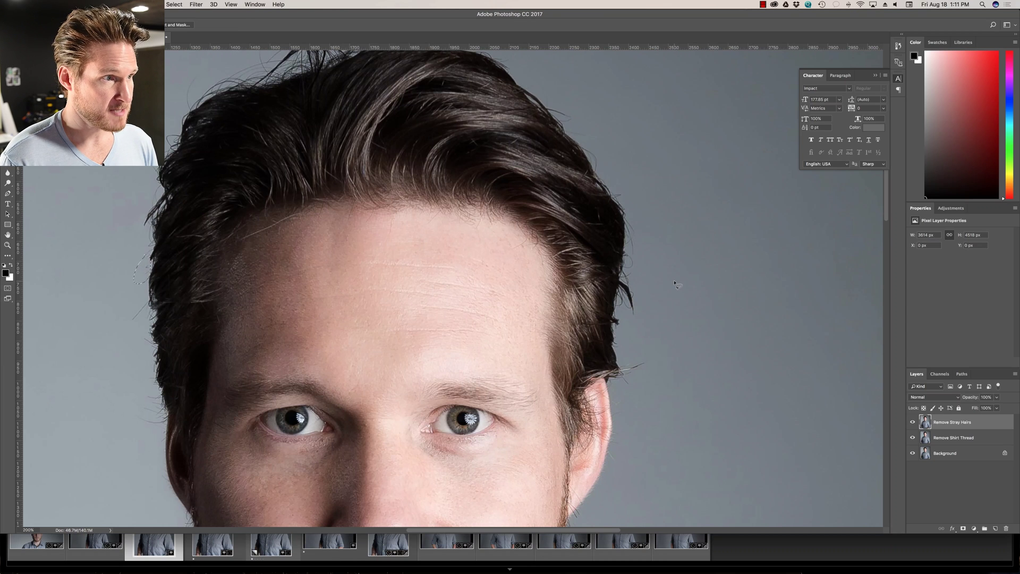
{"action": "key", "text": "ctrl+d"}
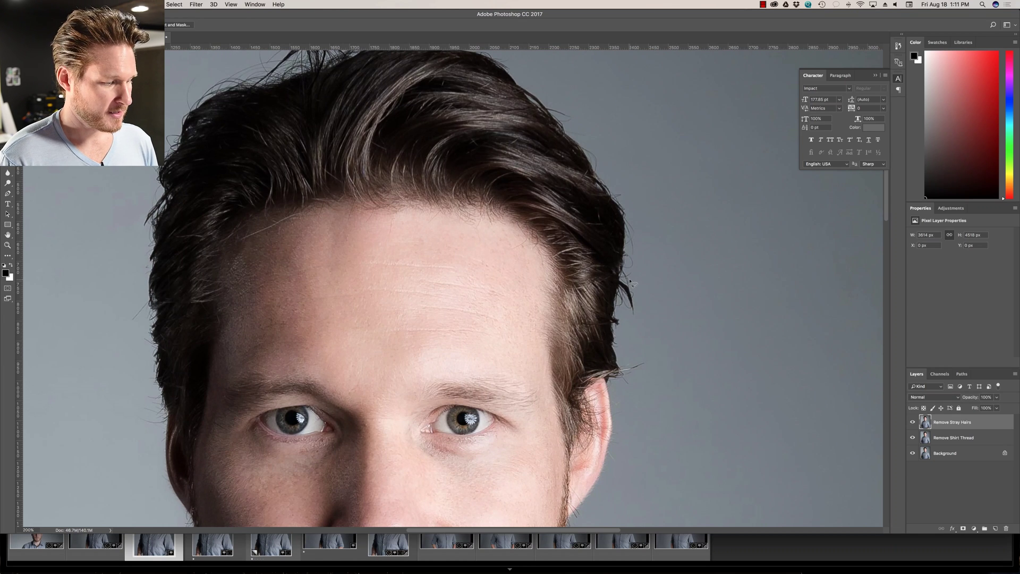
Step: Lasso the stray hair tuft above the ear on the right side of the head and fill it with background at 100% opacity
{"action": "mouse_move", "coordinate": [633, 283]}
{"action": "left_mouse_down"}
{"action": "mouse_move", "coordinate": [643, 314]}
{"action": "mouse_move", "coordinate": [634, 319]}
{"action": "mouse_move", "coordinate": [622, 310]}
{"action": "mouse_move", "coordinate": [630, 281]}
{"action": "left_mouse_up"}
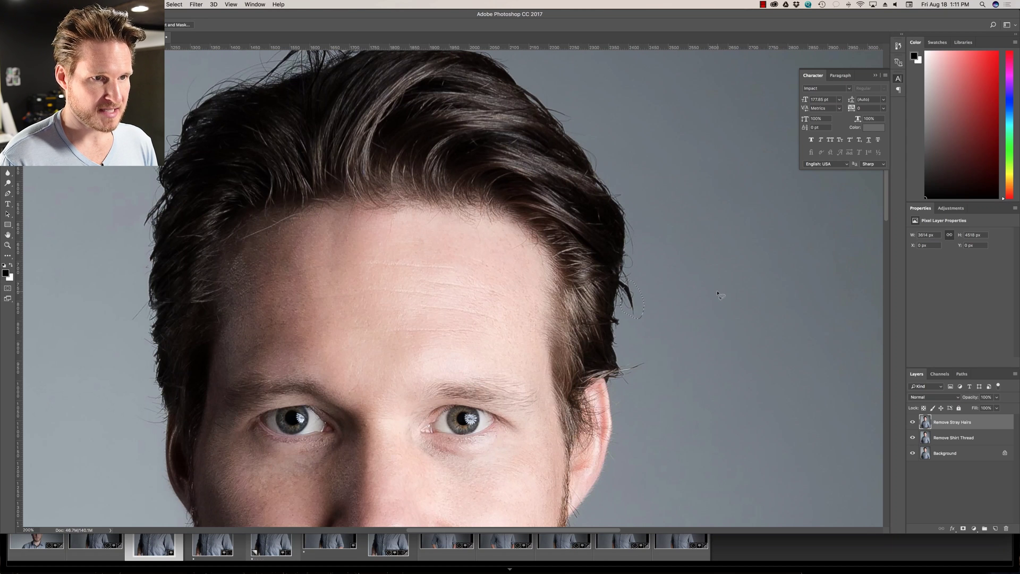
{"action": "key", "text": "shift+BackSpace"}
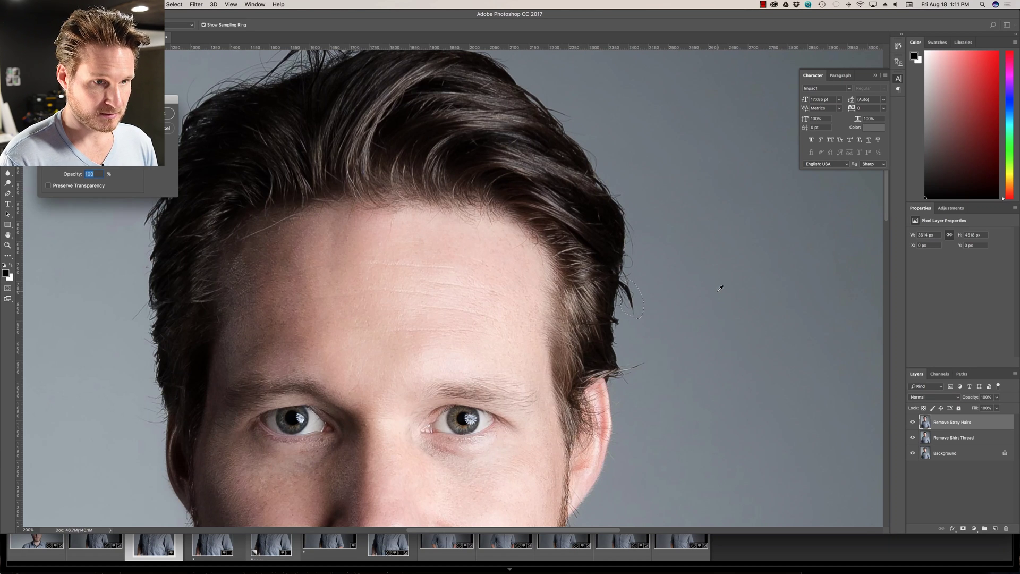
{"action": "key", "text": "Return"}
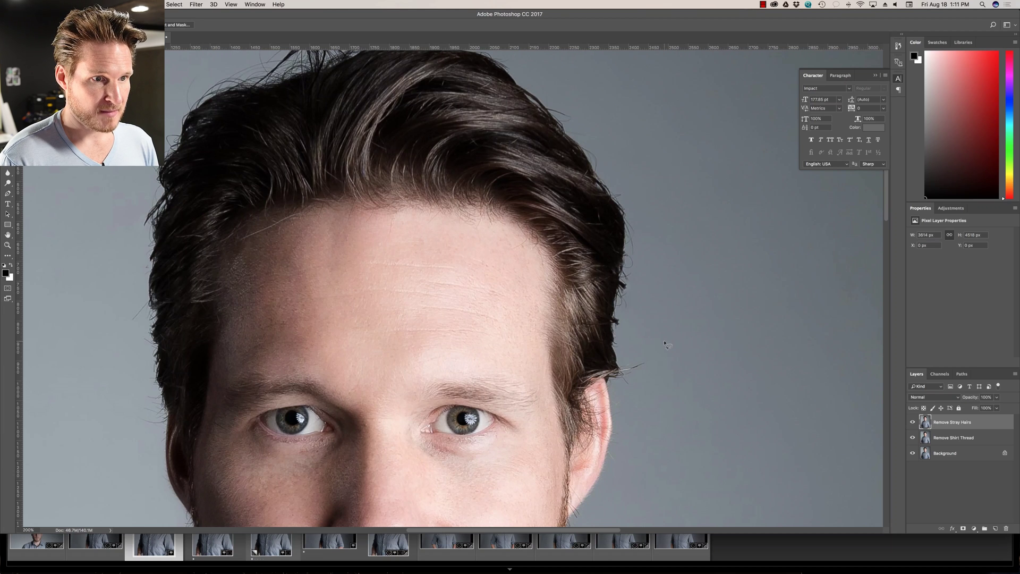
Step: Lasso the remaining stray hair wisp above the ear on the right side of the head and fill it with background
{"action": "left_click_drag", "start_coordinate": [644, 383], "coordinate": [621, 372]}
{"action": "key", "text": "shift+BackSpace"}
{"action": "key", "text": "Return"}
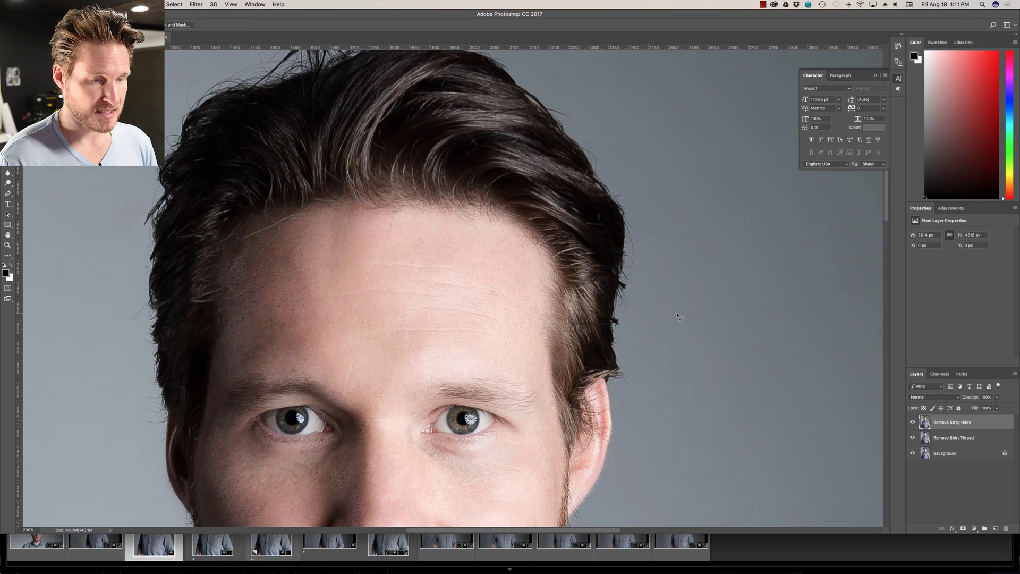
Step: Duplicate the Remove Stray Hairs layer and rename the duplicate "Liquify Hair Bump"
{"action": "scroll", "coordinate": [685, 360], "scroll_direction": "up", "scroll_amount": 5}
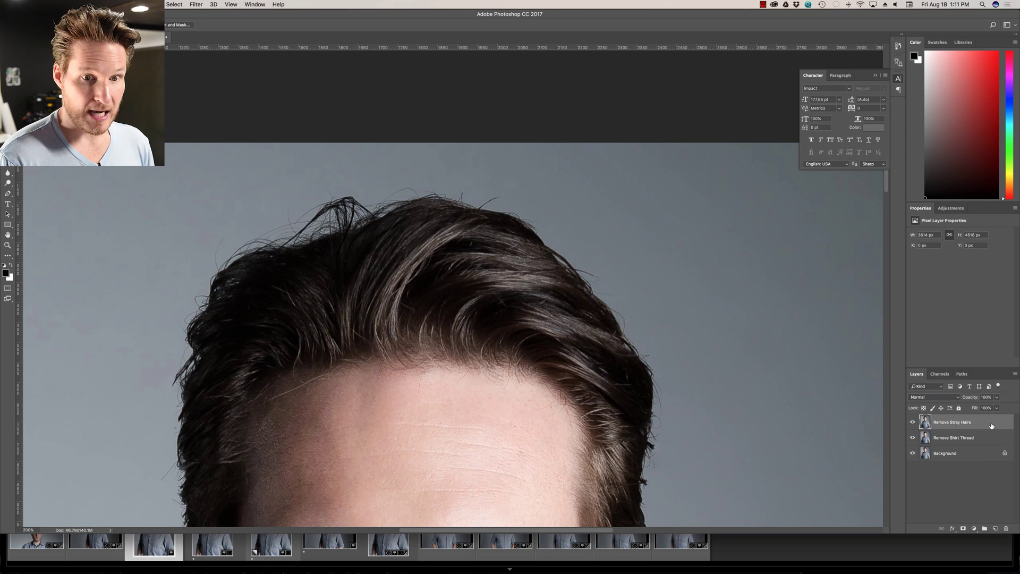
{"action": "left_click_drag", "start_coordinate": [992, 425], "coordinate": [995, 529]}
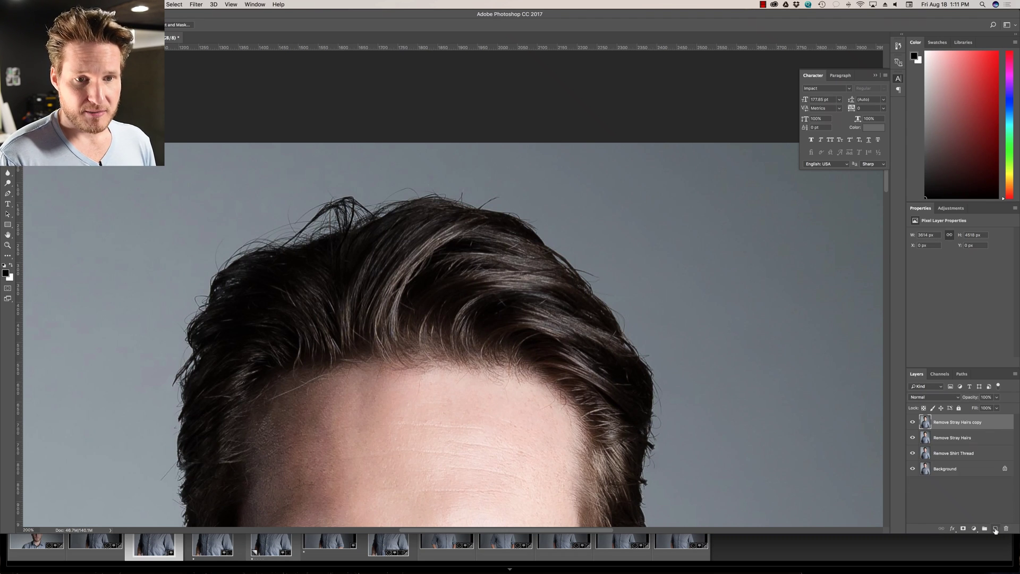
{"action": "double_click", "coordinate": [958, 423]}
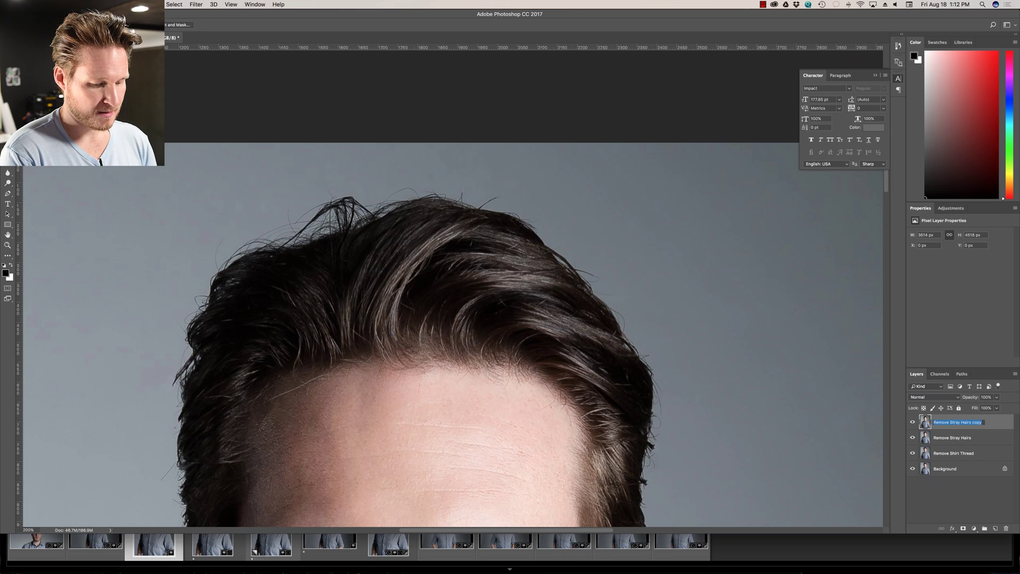
{"action": "type", "text": "Li"}
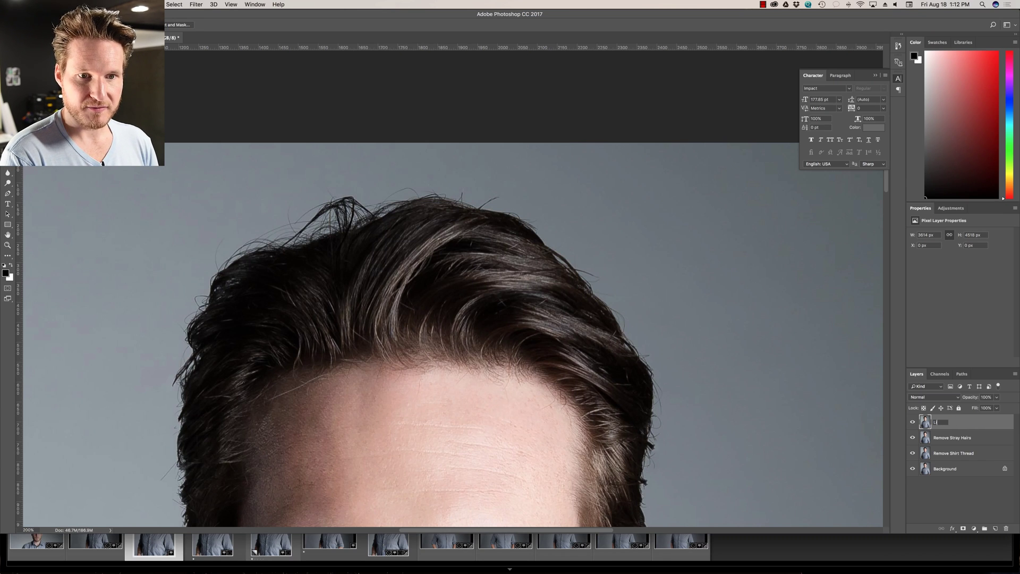
{"action": "type", "text": "quify "}
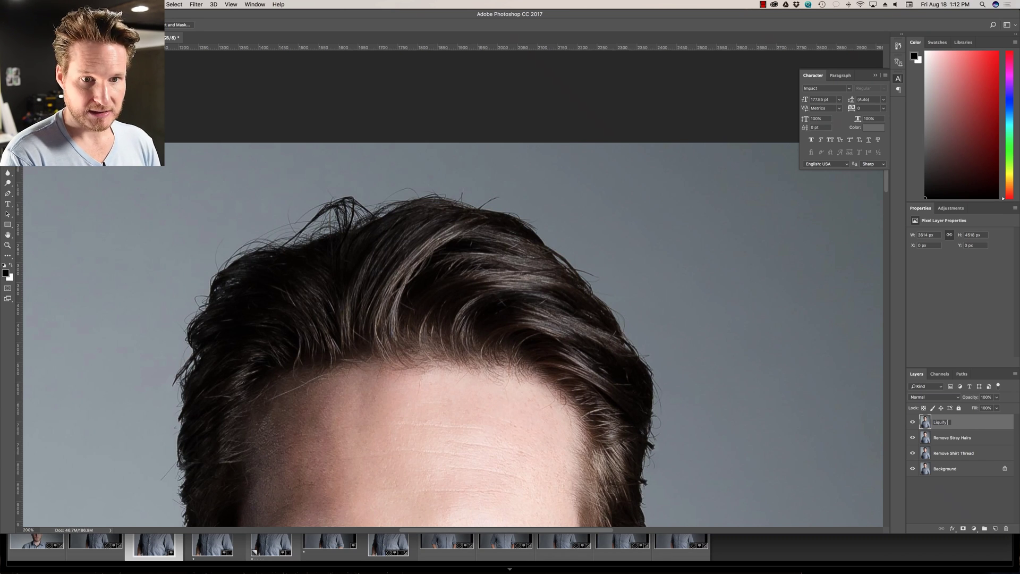
{"action": "type", "text": "Hair Bumps"}
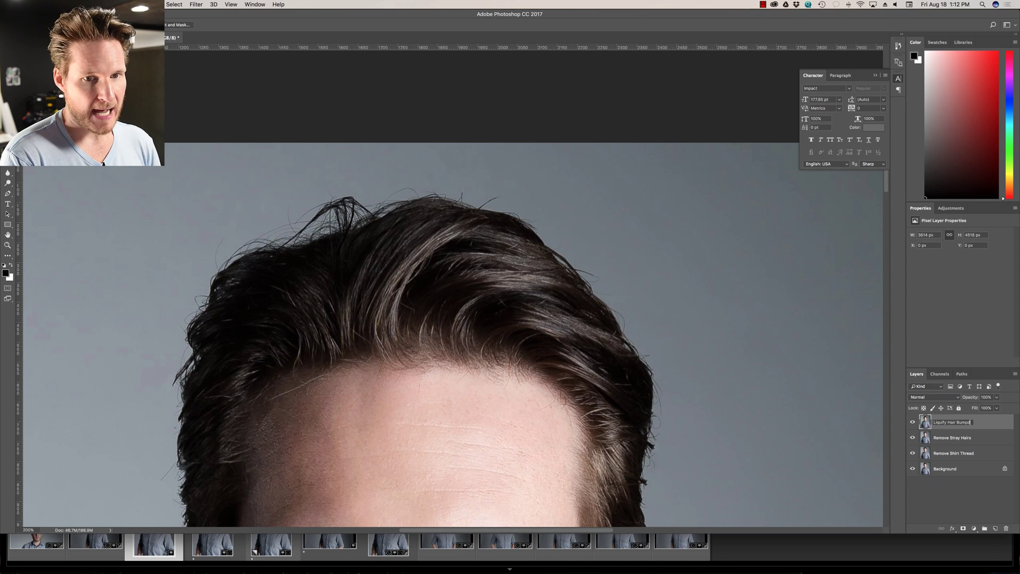
{"action": "key", "text": "Return"}
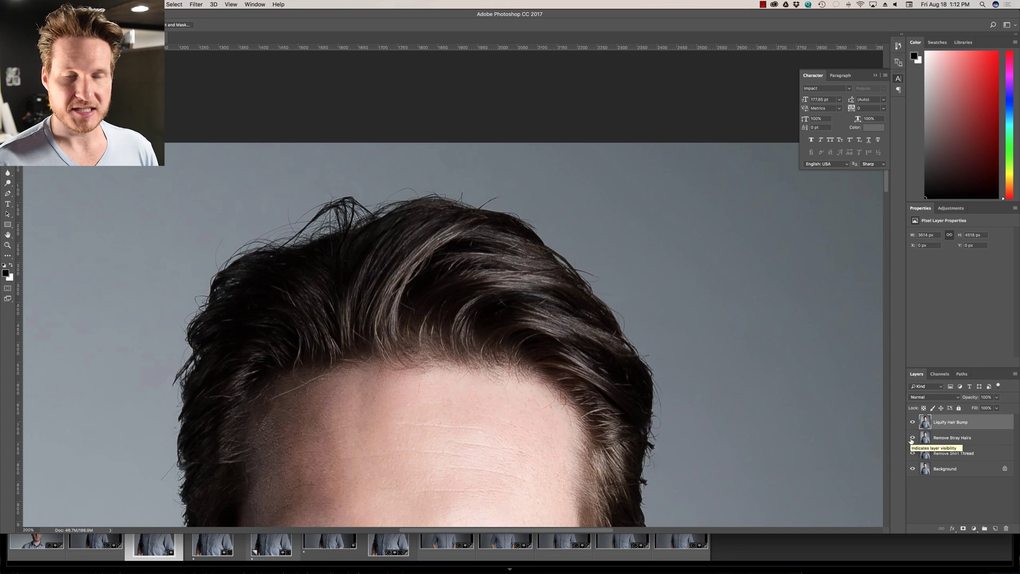
Step: Open the Liquify filter for the Liquify Hair Bump layer, ready to work on the top of the head
{"action": "left_click", "coordinate": [195, 4]}
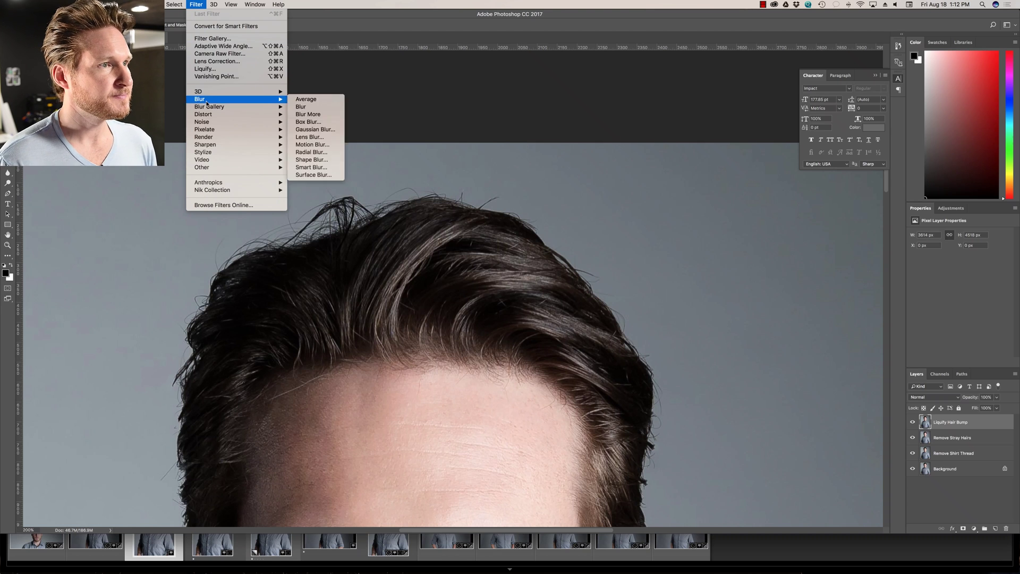
{"action": "left_click", "coordinate": [204, 68]}
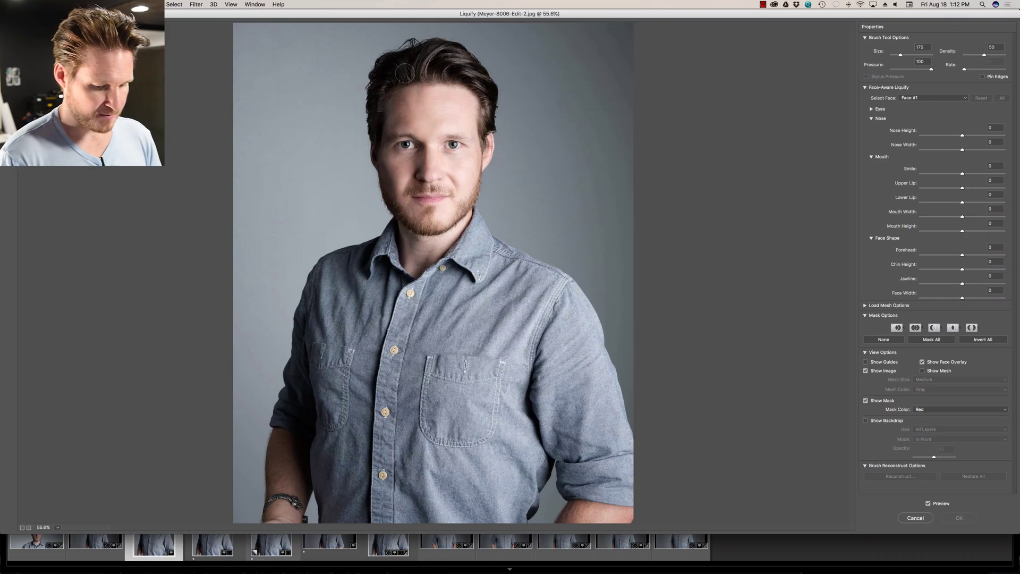
{"action": "key", "text": "alt"}
{"action": "key", "text": "super+equal"}
{"action": "key", "text": "super+equal"}
{"action": "key", "text": "super+equal"}
{"action": "key", "text": "super+equal"}
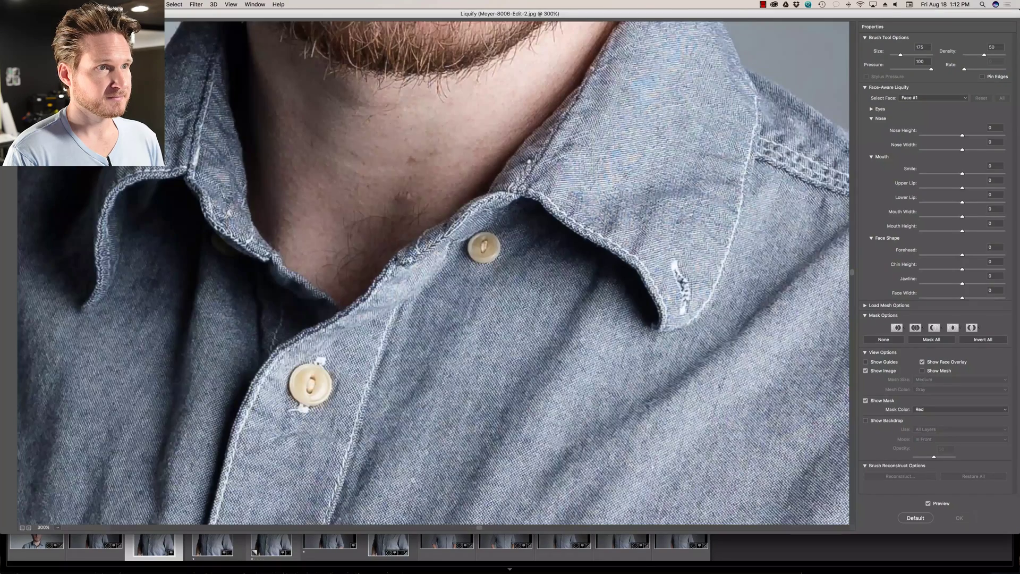
{"action": "scroll", "coordinate": [391, 55], "scroll_direction": "up", "scroll_amount": 15}
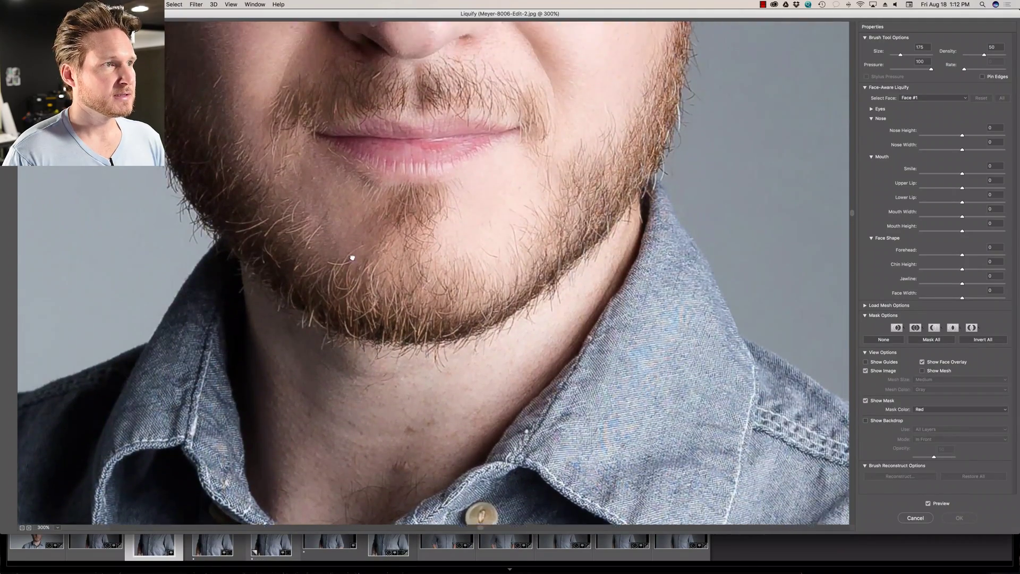
{"action": "scroll", "coordinate": [338, 302], "scroll_direction": "up", "scroll_amount": 15}
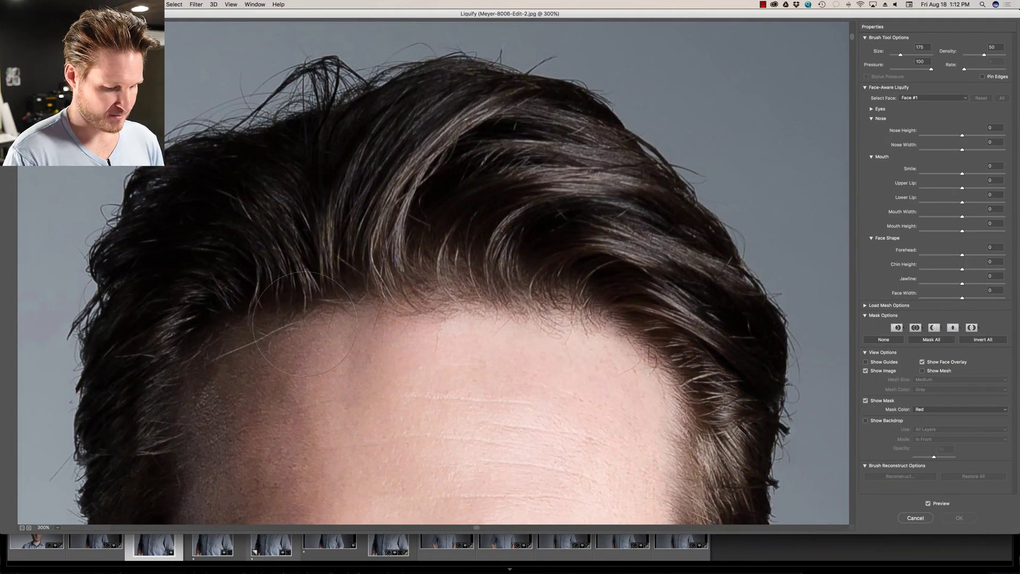
{"action": "key", "text": "super+minus"}
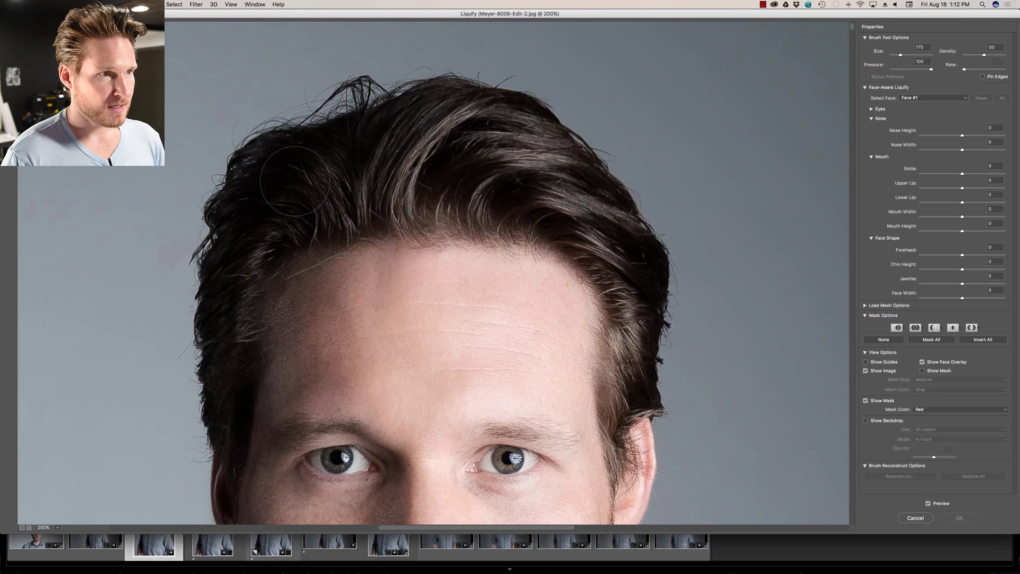
Step: With brush size 80, paint a freeze mask outline around the front hair, along the hairline and the top edge, leaving the bump open
{"action": "key", "text": "bracketleft"}
{"action": "key", "text": "bracketleft"}
{"action": "key", "text": "bracketleft"}
{"action": "key", "text": "bracketleft"}
{"action": "key", "text": "bracketleft"}
{"action": "key", "text": "bracketleft"}
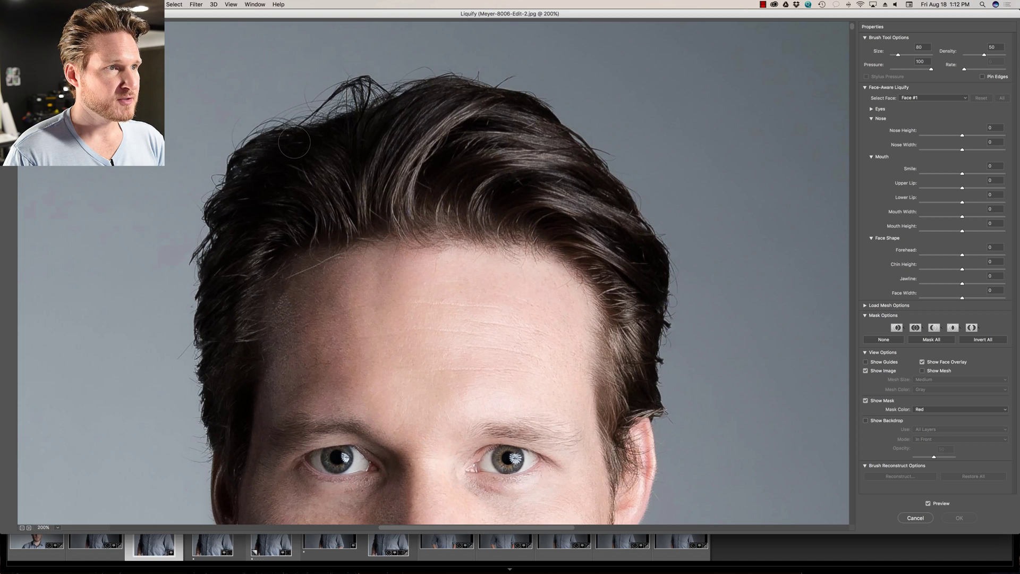
{"action": "mouse_move", "coordinate": [295, 142]}
{"action": "left_mouse_down"}
{"action": "mouse_move", "coordinate": [245, 161]}
{"action": "mouse_move", "coordinate": [221, 209]}
{"action": "mouse_move", "coordinate": [214, 298]}
{"action": "mouse_move", "coordinate": [450, 257]}
{"action": "mouse_move", "coordinate": [526, 224]}
{"action": "mouse_move", "coordinate": [563, 193]}
{"action": "mouse_move", "coordinate": [558, 148]}
{"action": "left_mouse_up"}
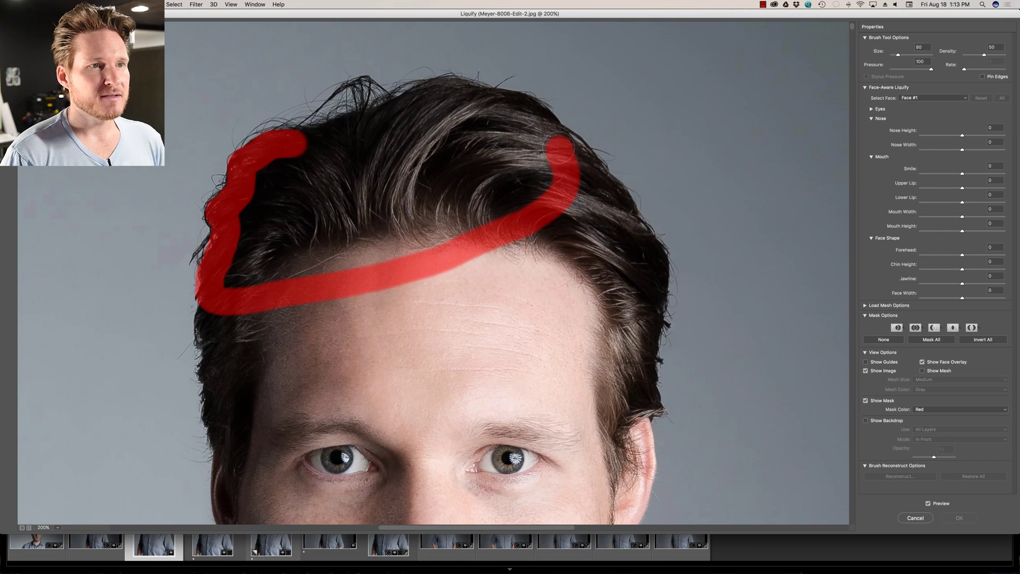
{"action": "mouse_move", "coordinate": [559, 149]}
{"action": "left_mouse_down"}
{"action": "mouse_move", "coordinate": [519, 106]}
{"action": "mouse_move", "coordinate": [468, 92]}
{"action": "mouse_move", "coordinate": [398, 109]}
{"action": "left_mouse_up"}
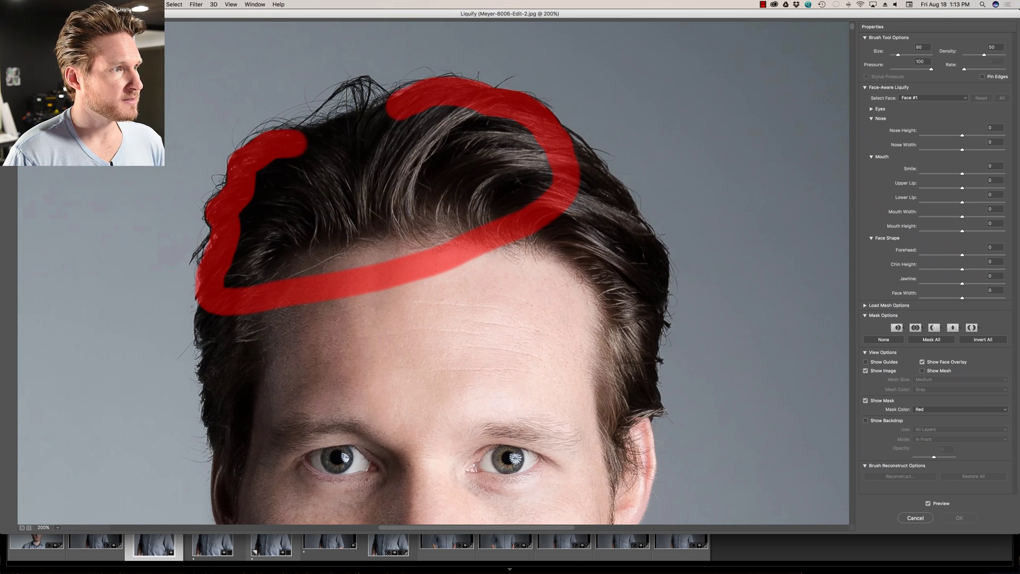
Step: Trim the freeze mask back along the hair's upper edge beside the bump, using a brush size of 15
{"action": "key", "text": "super+equal"}
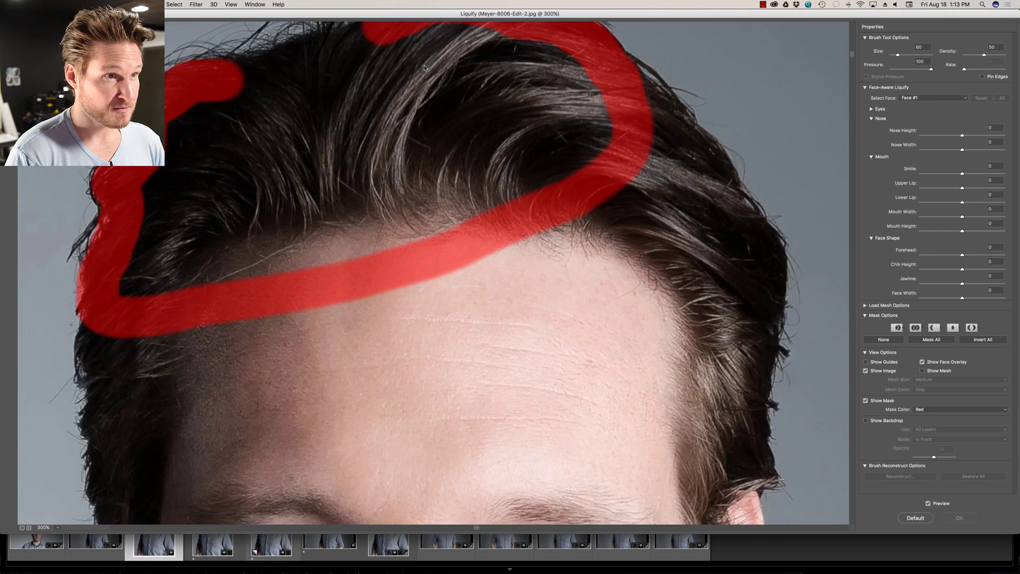
{"action": "left_click_drag", "start_coordinate": [432, 184], "coordinate": [449, 317]}
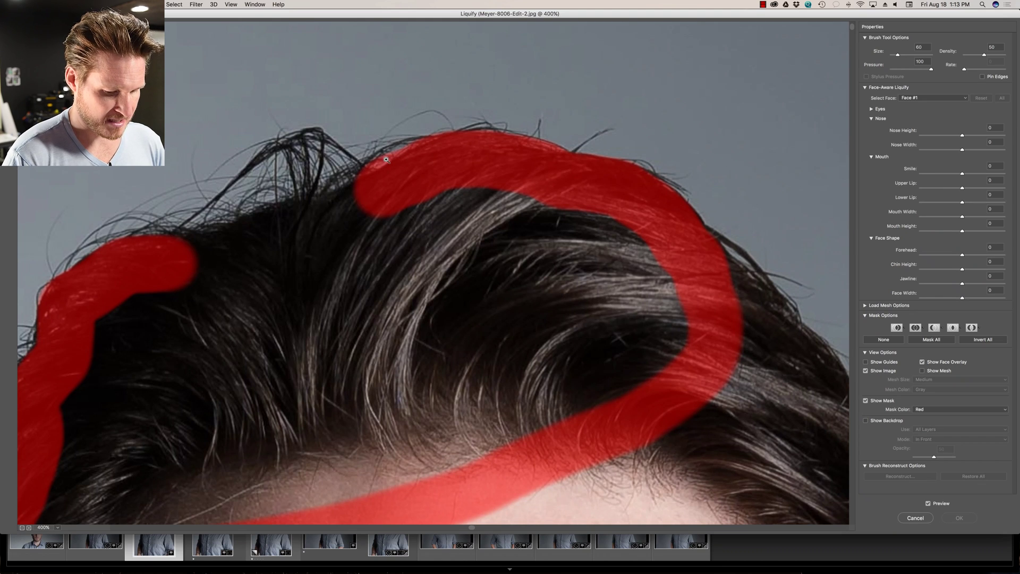
{"action": "key", "text": "super+equal"}
{"action": "left_click_drag", "start_coordinate": [387, 145], "coordinate": [414, 292]}
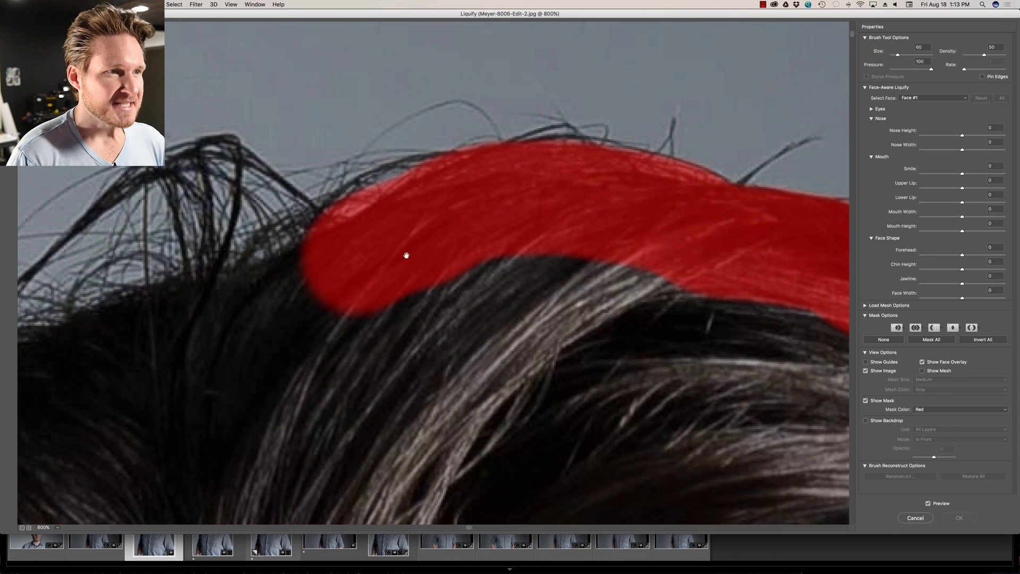
{"action": "key", "text": "bracketleft"}
{"action": "key", "text": "bracketleft"}
{"action": "key", "text": "bracketleft"}
{"action": "key", "text": "bracketleft"}
{"action": "key", "text": "bracketleft"}
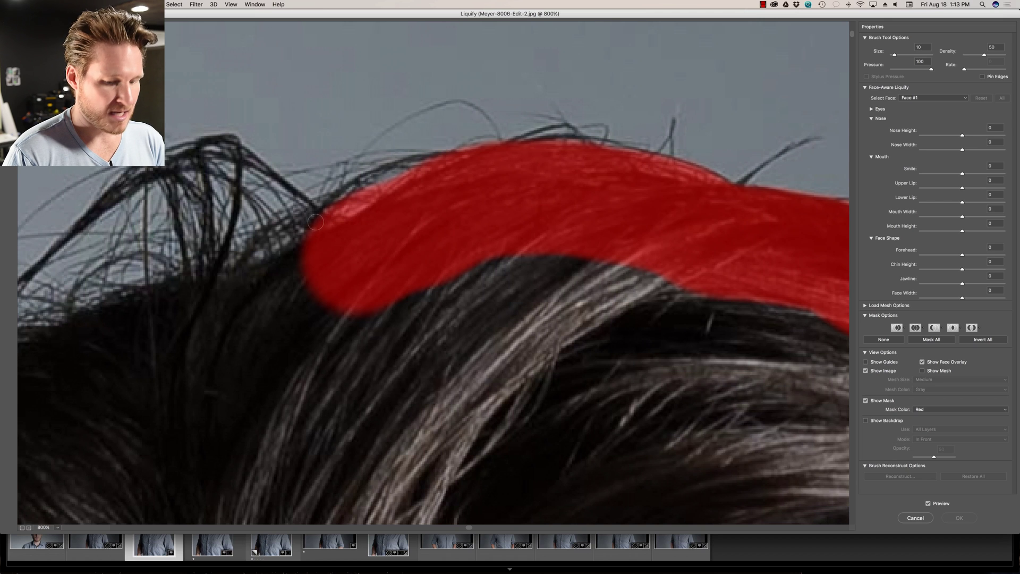
{"action": "key", "text": "bracketright"}
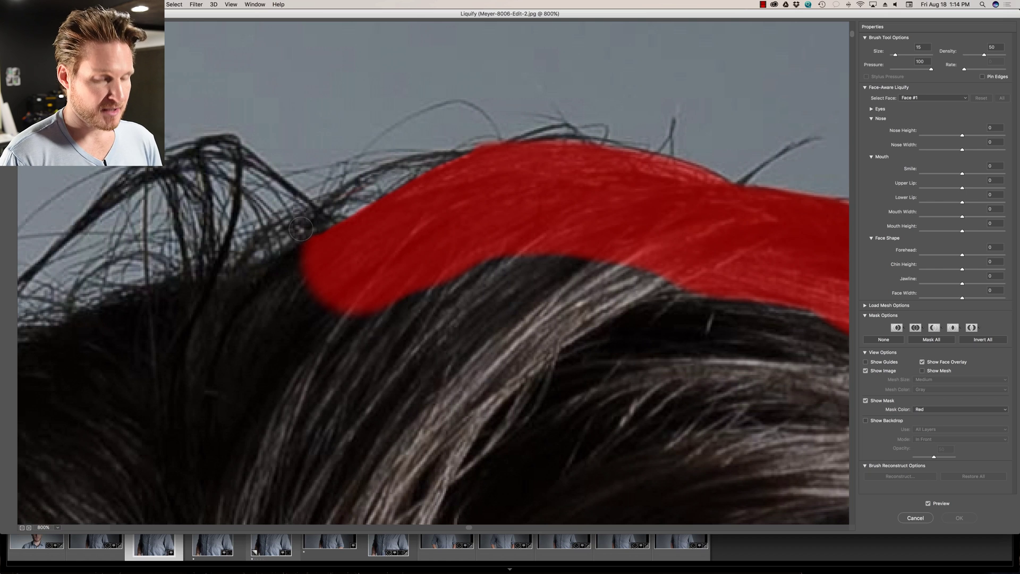
Step: Close the gap in the freeze mask outline by painting along the solid hair just beneath the bump with brush size 80
{"action": "key", "text": "super+minus"}
{"action": "key", "text": "super+minus"}
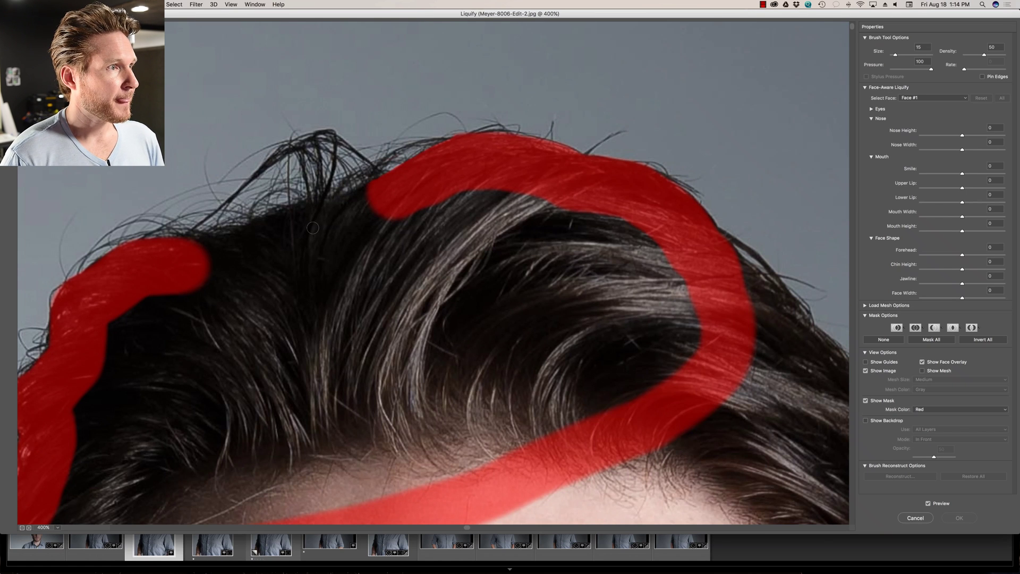
{"action": "left_click", "coordinate": [370, 217]}
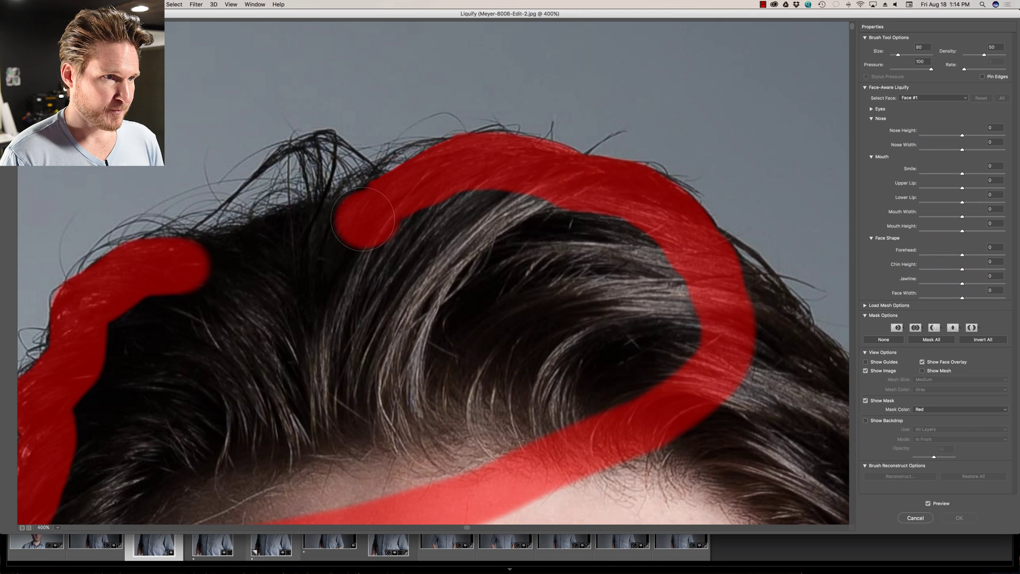
{"action": "mouse_move", "coordinate": [368, 218]}
{"action": "left_mouse_down"}
{"action": "mouse_move", "coordinate": [236, 258]}
{"action": "mouse_move", "coordinate": [196, 259]}
{"action": "left_mouse_up"}
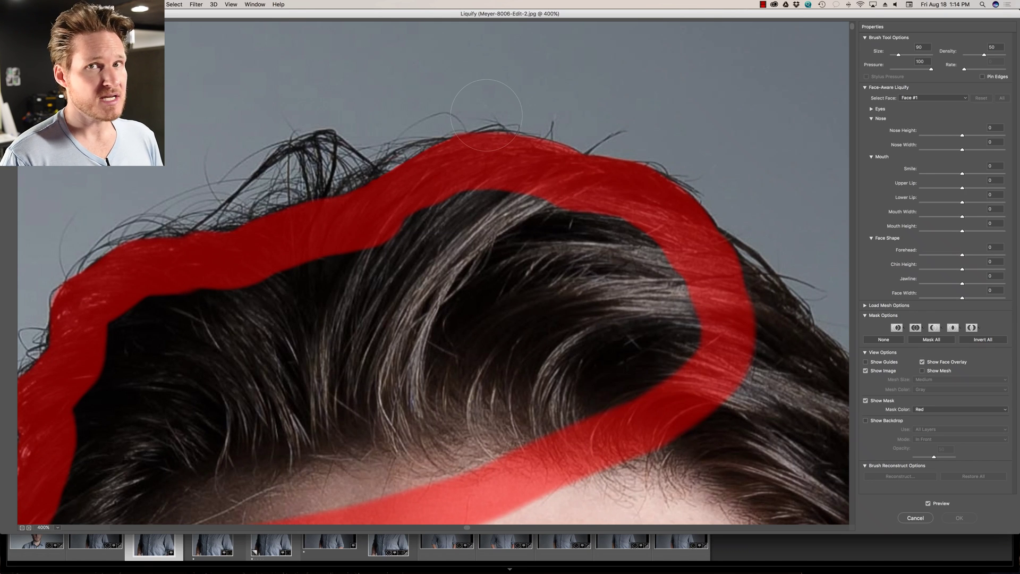
Step: Try pushing the hair bump down toward the masked hair with brush size 70, and undo the push
{"action": "key", "text": "super+minus"}
{"action": "key", "text": "super+minus"}
{"action": "key", "text": "super+minus"}
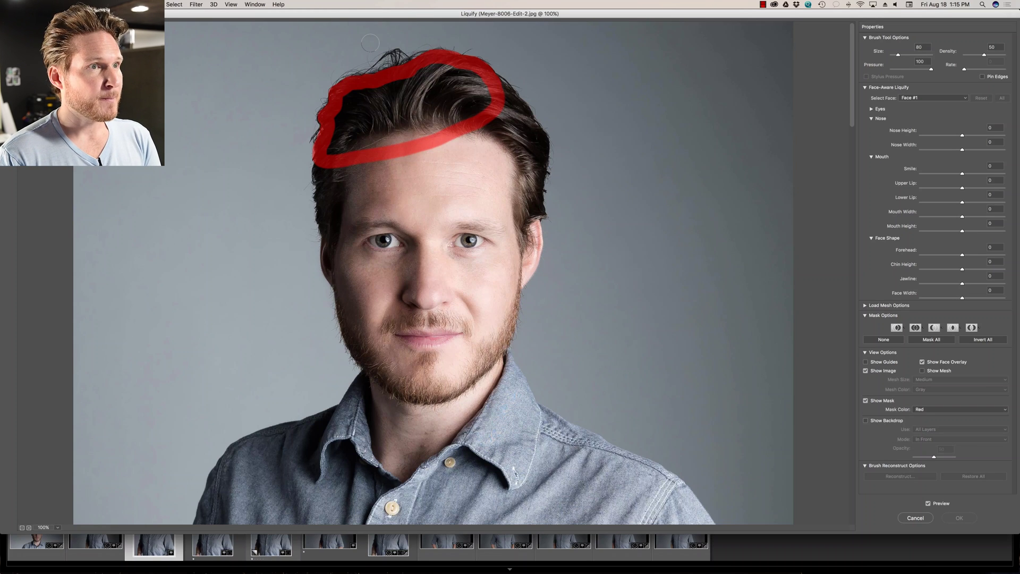
{"action": "key", "text": "bracketleft"}
{"action": "key", "text": "bracketright"}
{"action": "key", "text": "bracketright"}
{"action": "key", "text": "bracketright"}
{"action": "key", "text": "bracketright"}
{"action": "key", "text": "bracketright"}
{"action": "key", "text": "bracketright"}
{"action": "key", "text": "bracketright"}
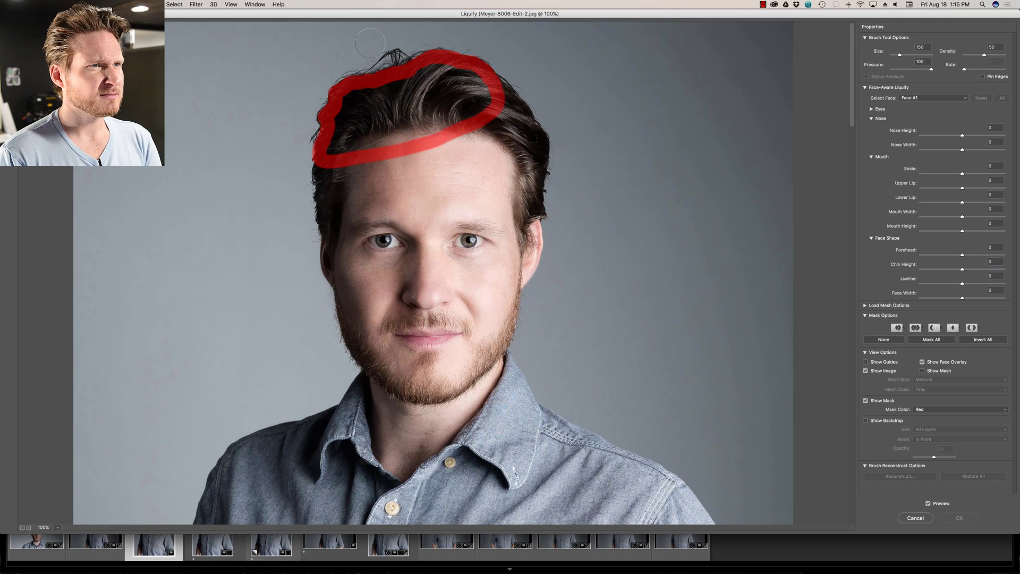
{"action": "key", "text": "bracketleft"}
{"action": "key", "text": "bracketleft"}
{"action": "key", "text": "bracketleft"}
{"action": "key", "text": "bracketleft"}
{"action": "key", "text": "bracketleft"}
{"action": "key", "text": "bracketleft"}
{"action": "key", "text": "bracketleft"}
{"action": "key", "text": "bracketleft"}
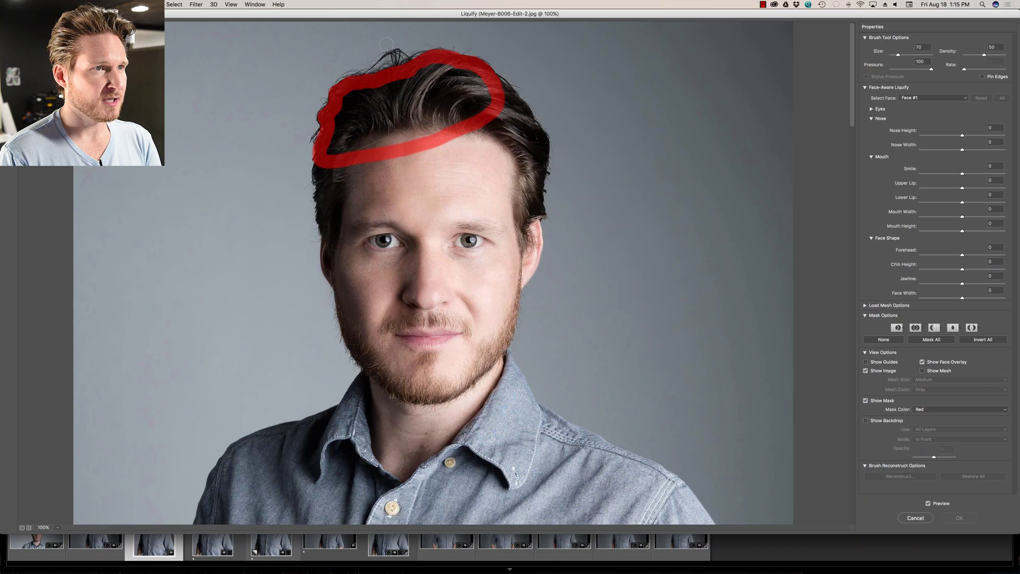
{"action": "left_click_drag", "start_coordinate": [387, 43], "coordinate": [389, 53]}
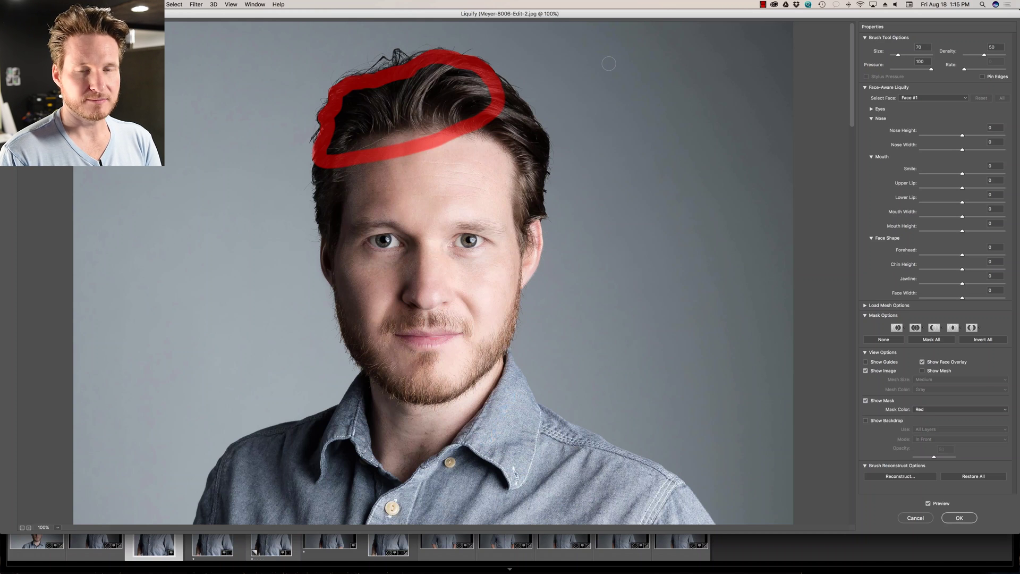
{"action": "key", "text": "super+z"}
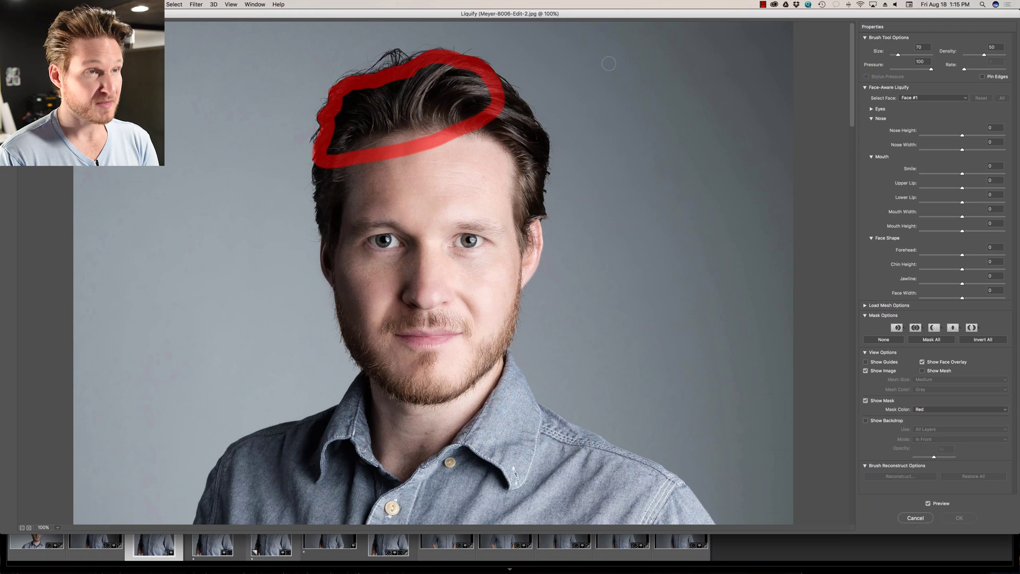
Step: Fill the inside of the freeze mask outline with brush size 125 so the whole enclosed hair area is protected
{"action": "key", "text": "bracketleft"}
{"action": "key", "text": "bracketleft"}
{"action": "key", "text": "bracketright"}
{"action": "key", "text": "bracketright"}
{"action": "key", "text": "bracketright"}
{"action": "key", "text": "bracketright"}
{"action": "key", "text": "bracketright"}
{"action": "key", "text": "bracketright"}
{"action": "key", "text": "bracketright"}
{"action": "key", "text": "bracketright"}
{"action": "key", "text": "bracketright"}
{"action": "key", "text": "bracketright"}
{"action": "key", "text": "bracketright"}
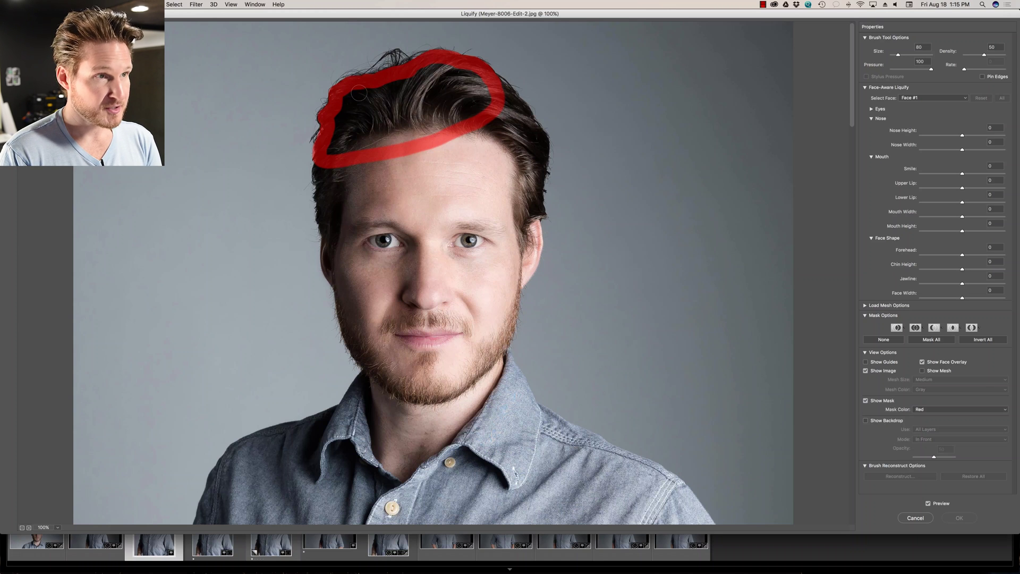
{"action": "key", "text": "bracketright"}
{"action": "key", "text": "bracketright"}
{"action": "mouse_move", "coordinate": [359, 93]}
{"action": "left_mouse_down"}
{"action": "mouse_move", "coordinate": [335, 148]}
{"action": "mouse_move", "coordinate": [435, 127]}
{"action": "mouse_move", "coordinate": [478, 109]}
{"action": "mouse_move", "coordinate": [492, 91]}
{"action": "mouse_move", "coordinate": [434, 73]}
{"action": "mouse_move", "coordinate": [382, 90]}
{"action": "mouse_move", "coordinate": [349, 131]}
{"action": "mouse_move", "coordinate": [425, 114]}
{"action": "mouse_move", "coordinate": [471, 88]}
{"action": "mouse_move", "coordinate": [414, 91]}
{"action": "mouse_move", "coordinate": [380, 109]}
{"action": "mouse_move", "coordinate": [425, 101]}
{"action": "left_mouse_up"}
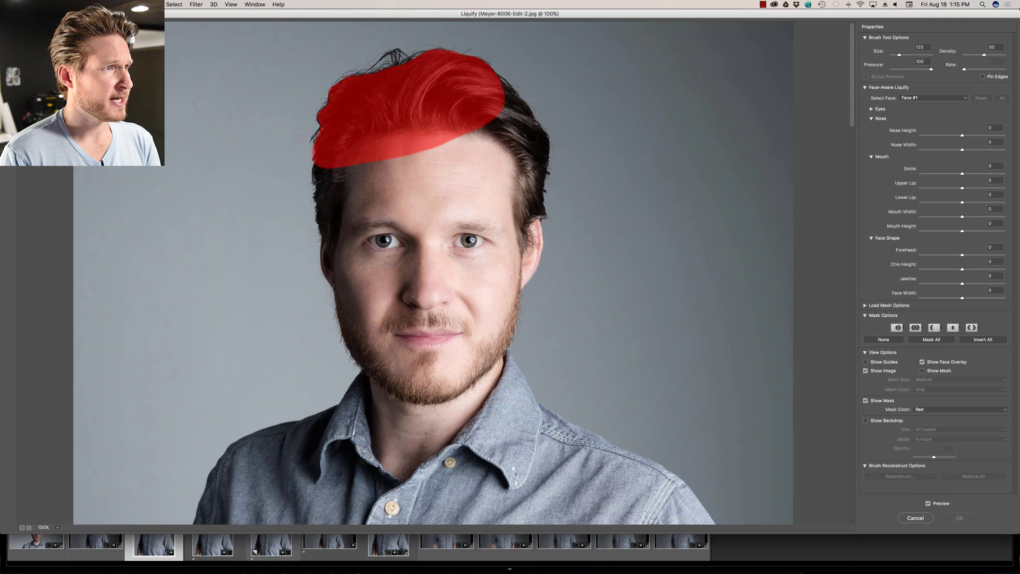
Step: Try pushing the hair bump down toward the masked hair with brush size 500, and undo the push
{"action": "key", "text": "bracketright"}
{"action": "key", "text": "bracketright"}
{"action": "key", "text": "bracketright"}
{"action": "key", "text": "bracketright"}
{"action": "key", "text": "bracketright"}
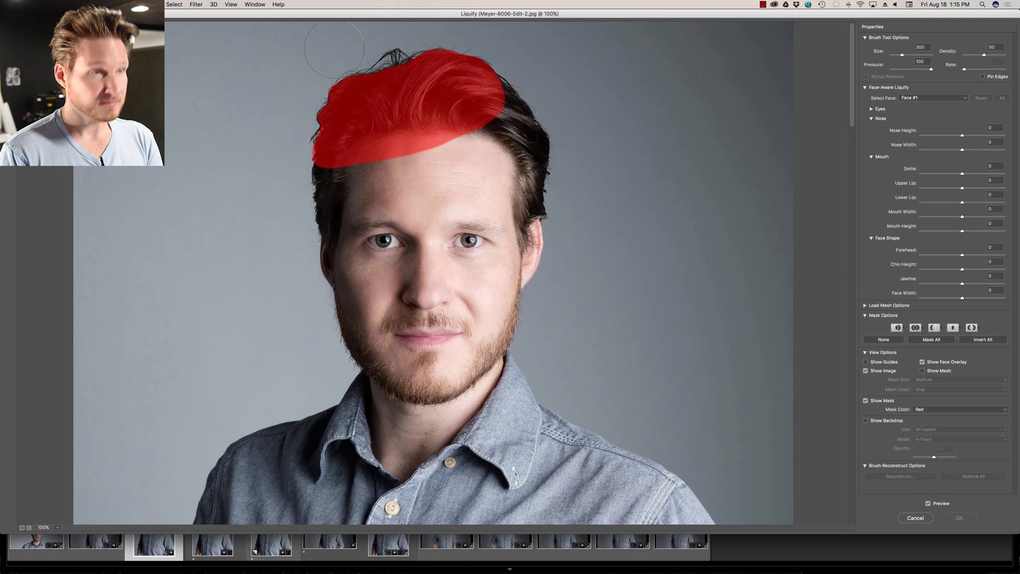
{"action": "key", "text": "bracketright"}
{"action": "key", "text": "bracketright"}
{"action": "key", "text": "bracketright"}
{"action": "key", "text": "bracketright"}
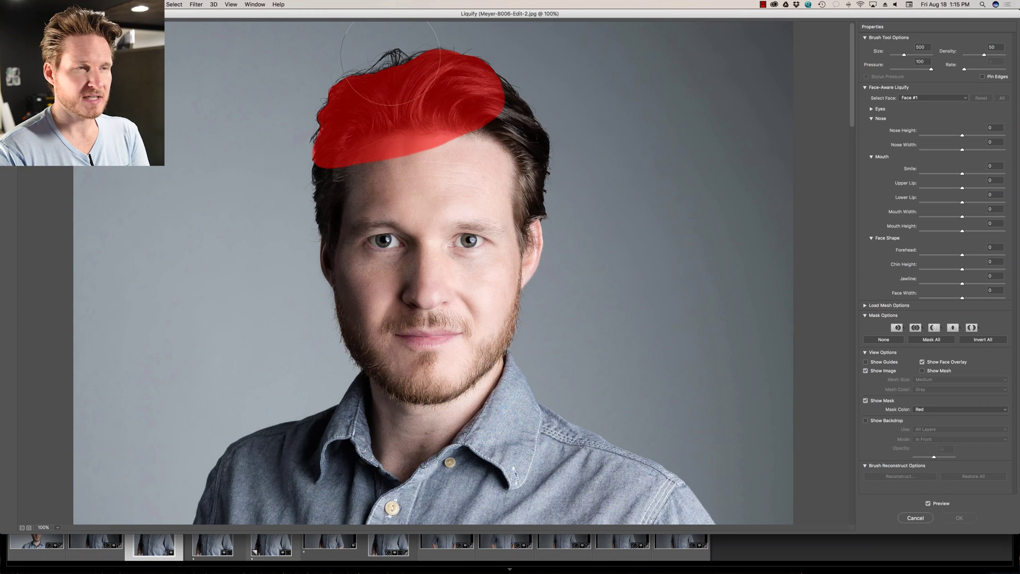
{"action": "left_click_drag", "start_coordinate": [389, 62], "coordinate": [390, 64]}
{"action": "key", "text": "bracketleft"}
{"action": "key", "text": "bracketleft"}
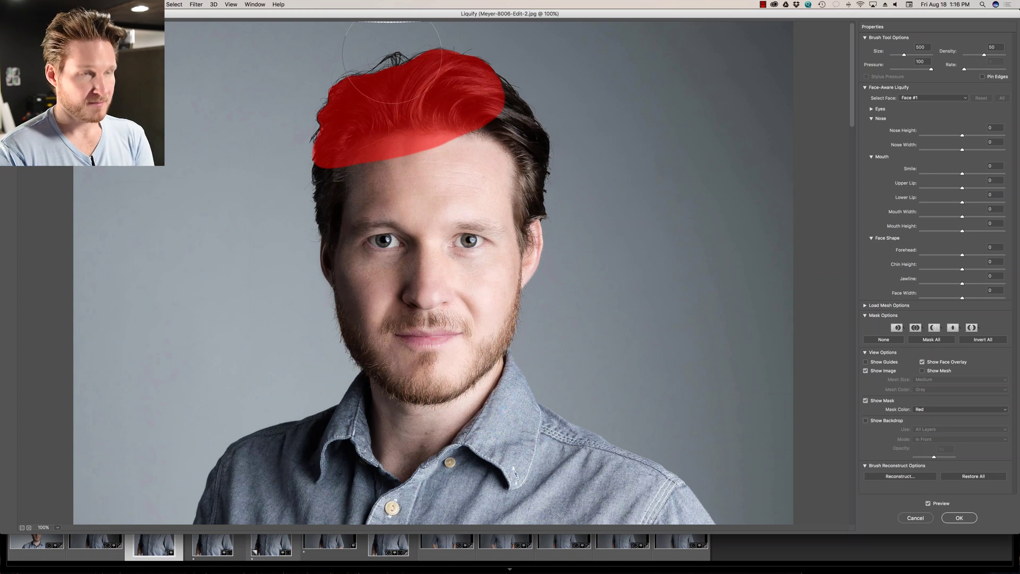
{"action": "key", "text": "bracketleft"}
{"action": "key", "text": "ctrl+z"}
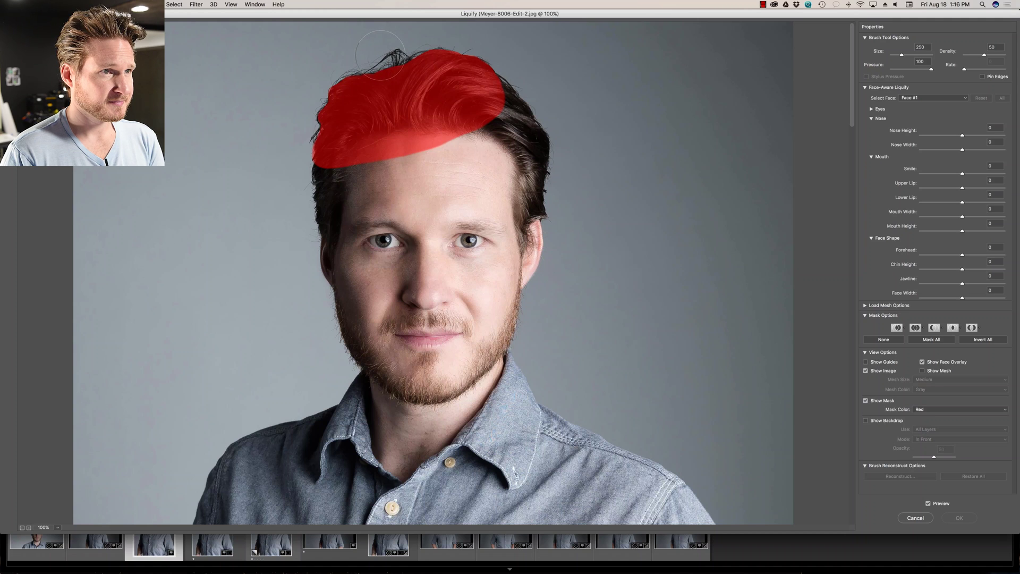
Step: Push the hair bump down onto the masked hair with brush sizes 250 and 125, and apply the Liquify changes
{"action": "left_click_drag", "start_coordinate": [386, 51], "coordinate": [390, 53]}
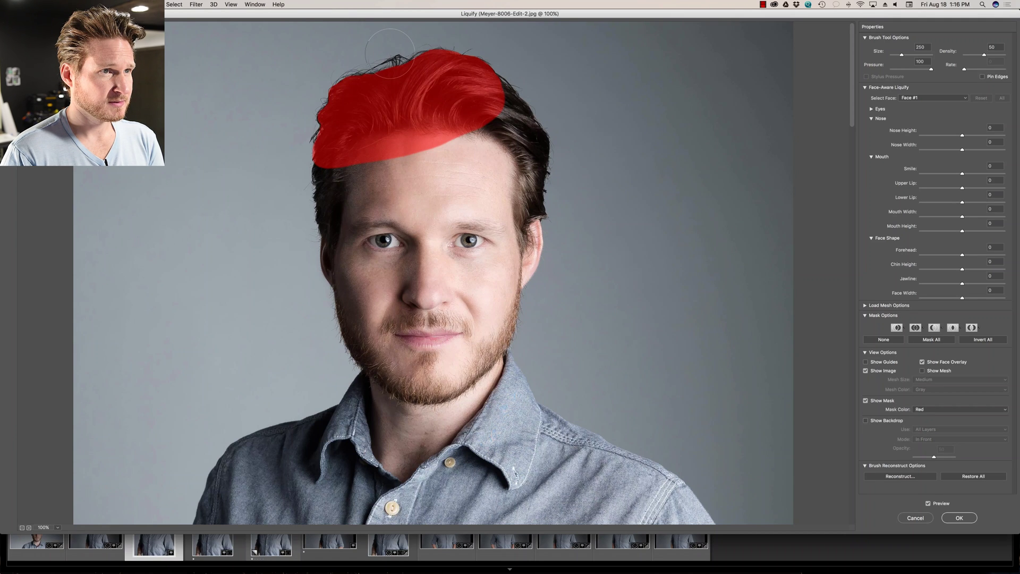
{"action": "key", "text": "bracketleft"}
{"action": "key", "text": "bracketleft"}
{"action": "key", "text": "bracketleft"}
{"action": "key", "text": "bracketleft"}
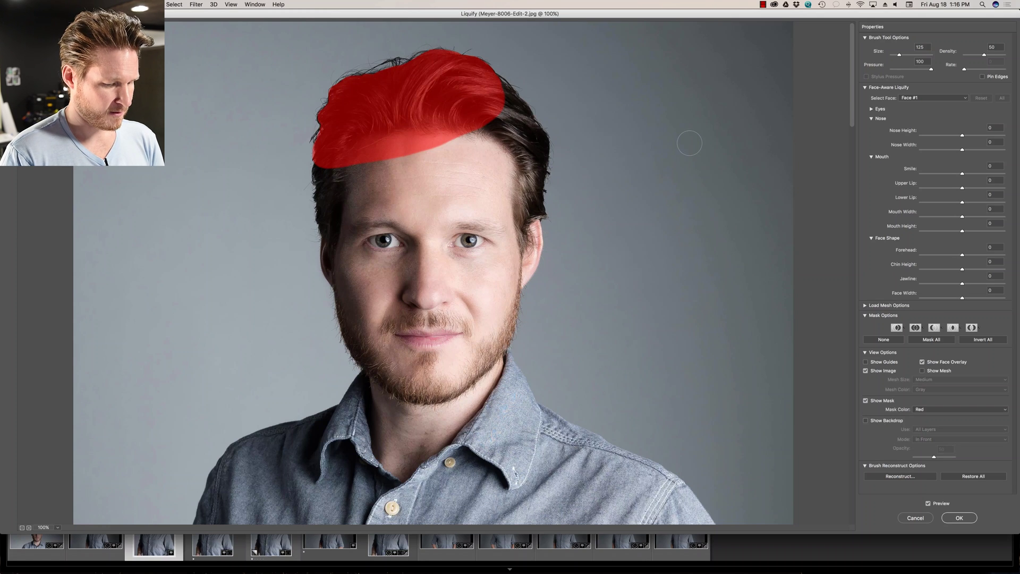
{"action": "key", "text": "alt+space"}
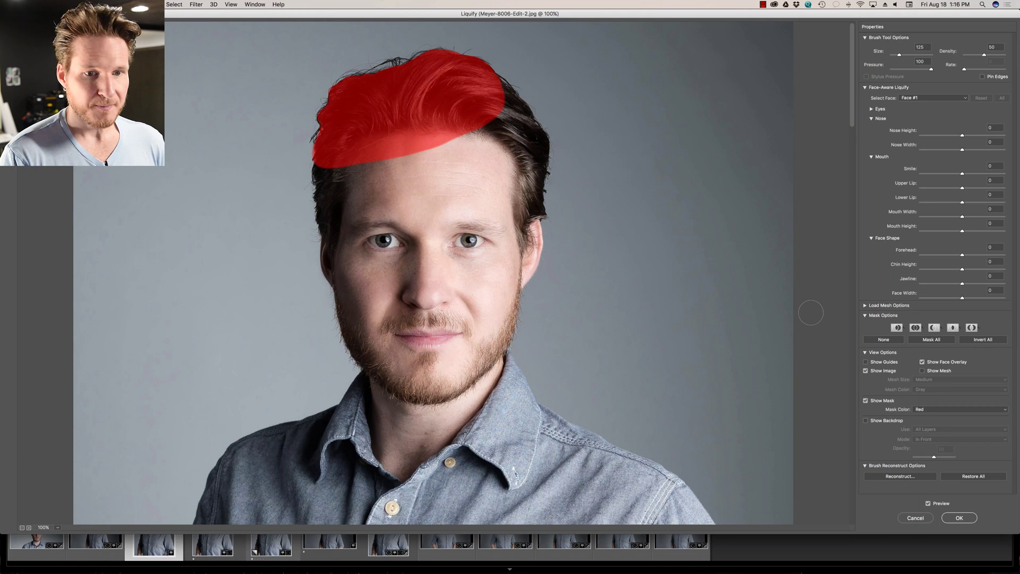
{"action": "left_click", "coordinate": [958, 518]}
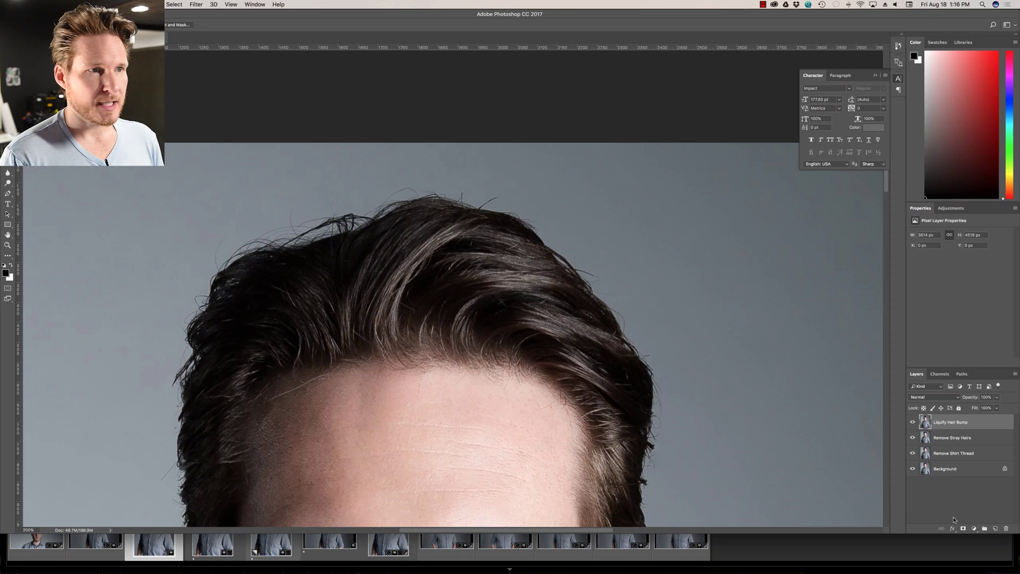
Step: Compare the hair with the Liquify Hair Bump layer hidden and shown, and view the whole portrait
{"action": "key", "text": "super+0"}
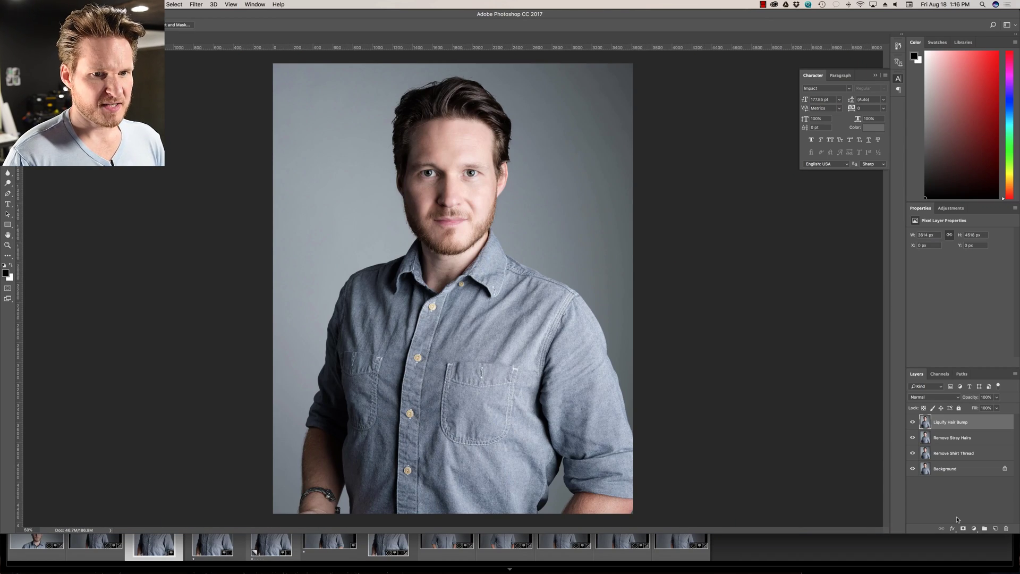
{"action": "key", "text": "super+1"}
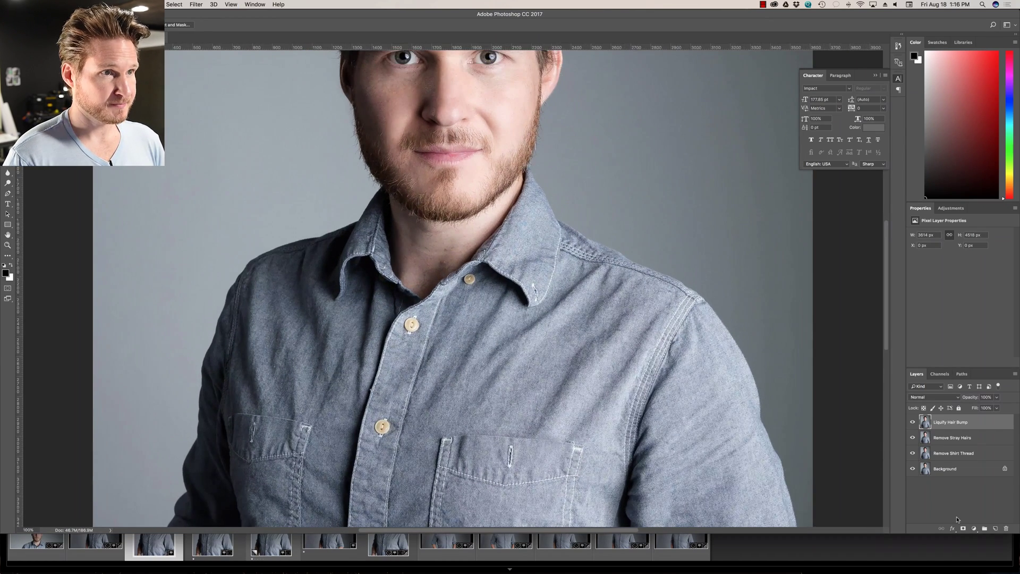
{"action": "left_click_drag", "start_coordinate": [731, 249], "coordinate": [736, 447]}
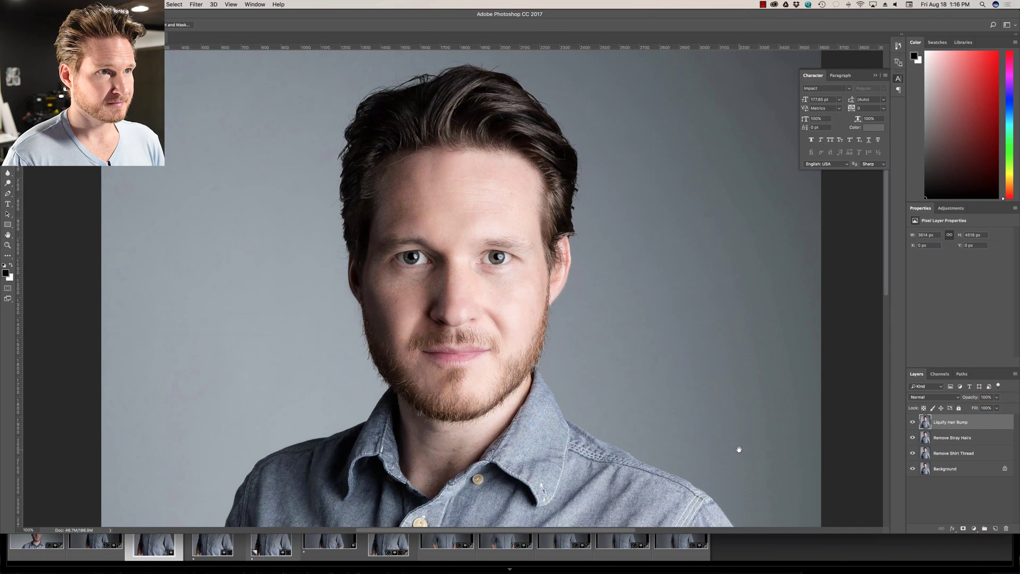
{"action": "left_click", "coordinate": [913, 423]}
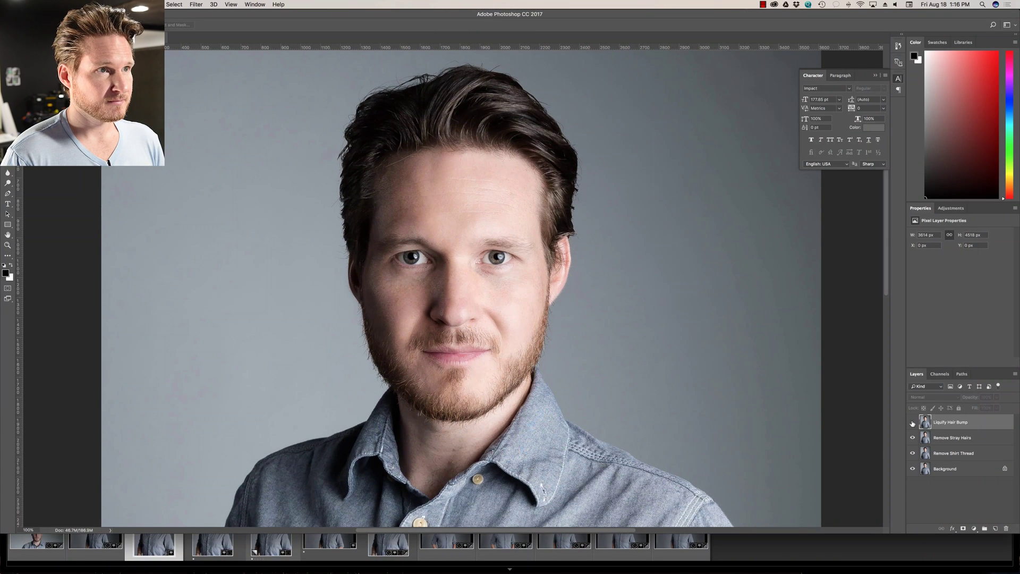
{"action": "left_click", "coordinate": [913, 423]}
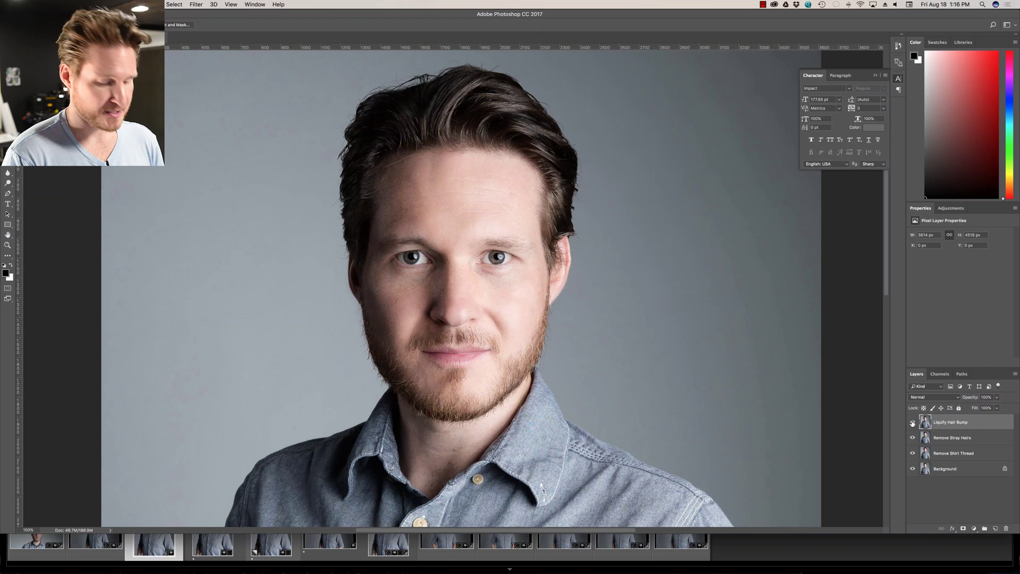
{"action": "key", "text": "super+minus"}
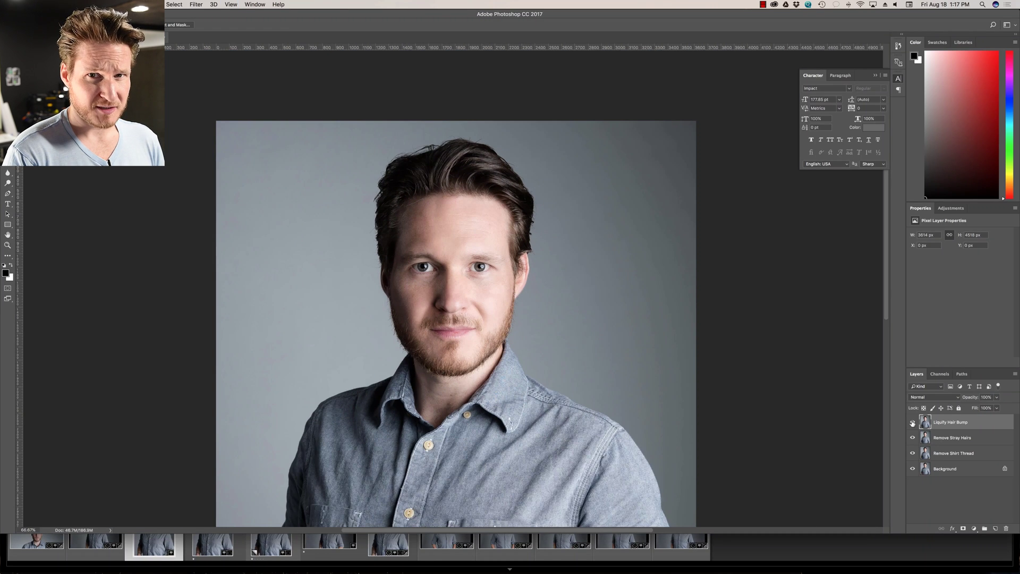
{"action": "key", "text": "super+minus"}
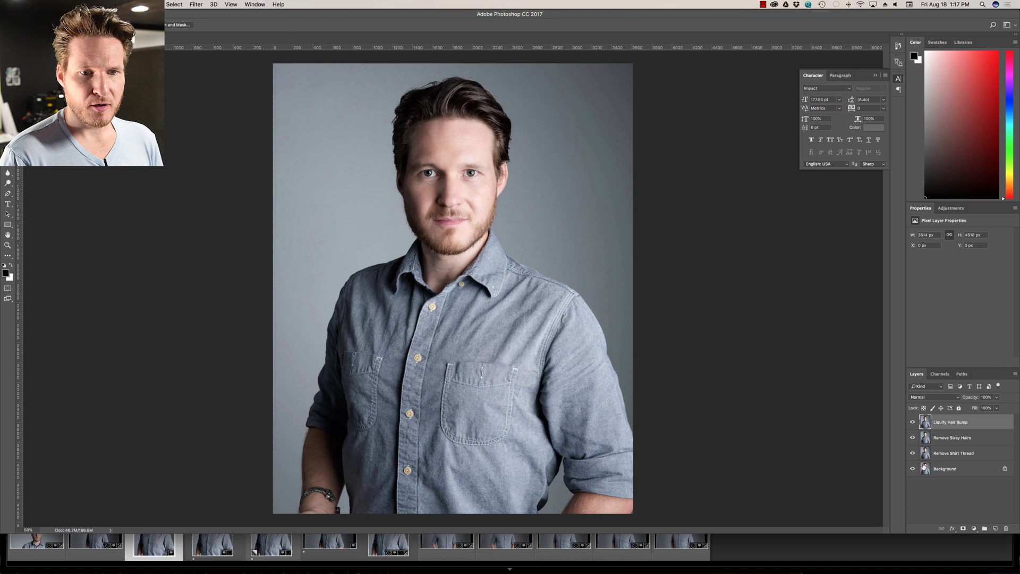
Step: Hide the Liquify Hair Bump layer and compare the head with the Remove Stray Hairs layer on and off
{"action": "left_click", "coordinate": [913, 424]}
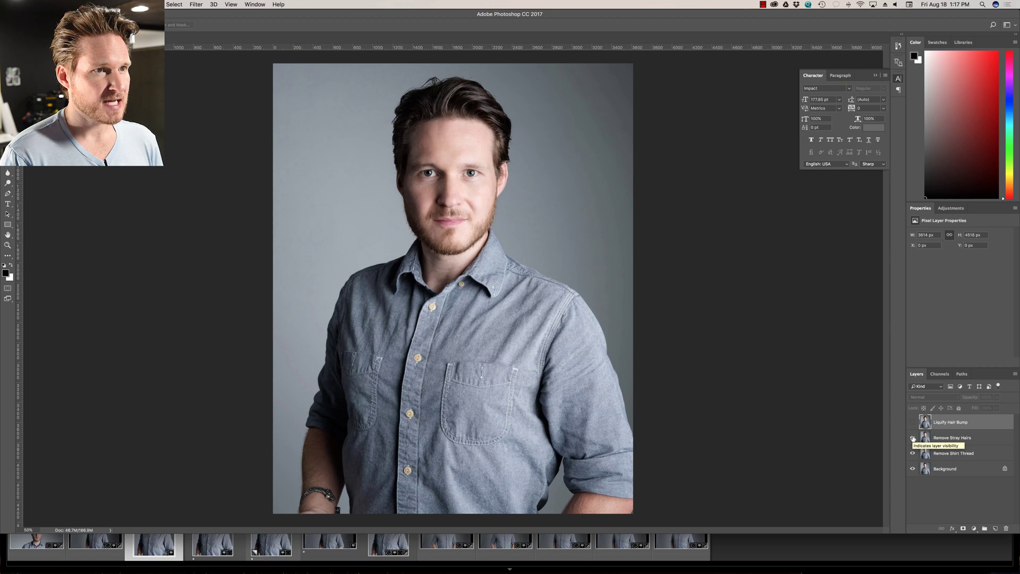
{"action": "key", "text": "super+plus"}
{"action": "key", "text": "super+plus"}
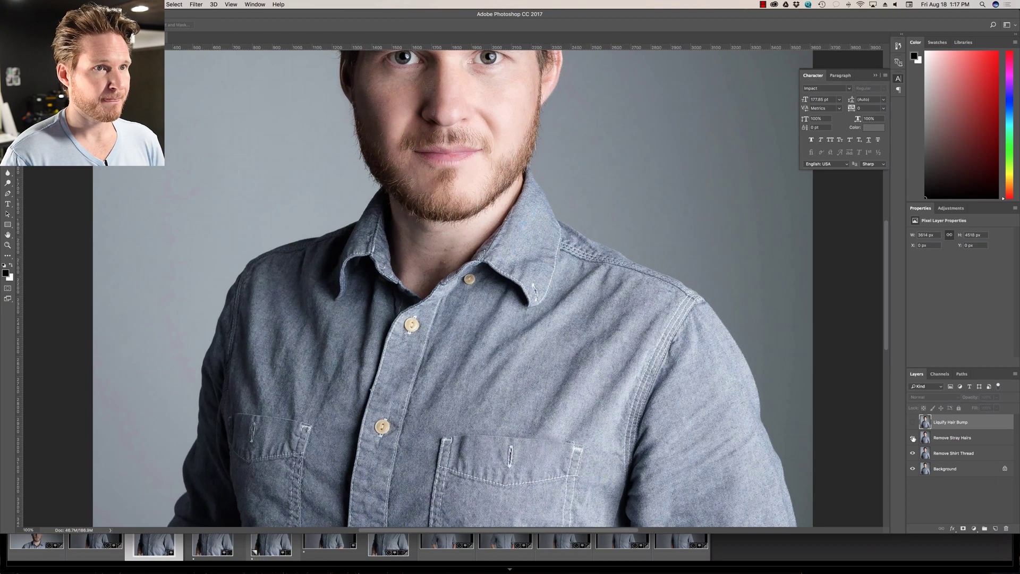
{"action": "left_click_drag", "start_coordinate": [650, 228], "coordinate": [661, 409]}
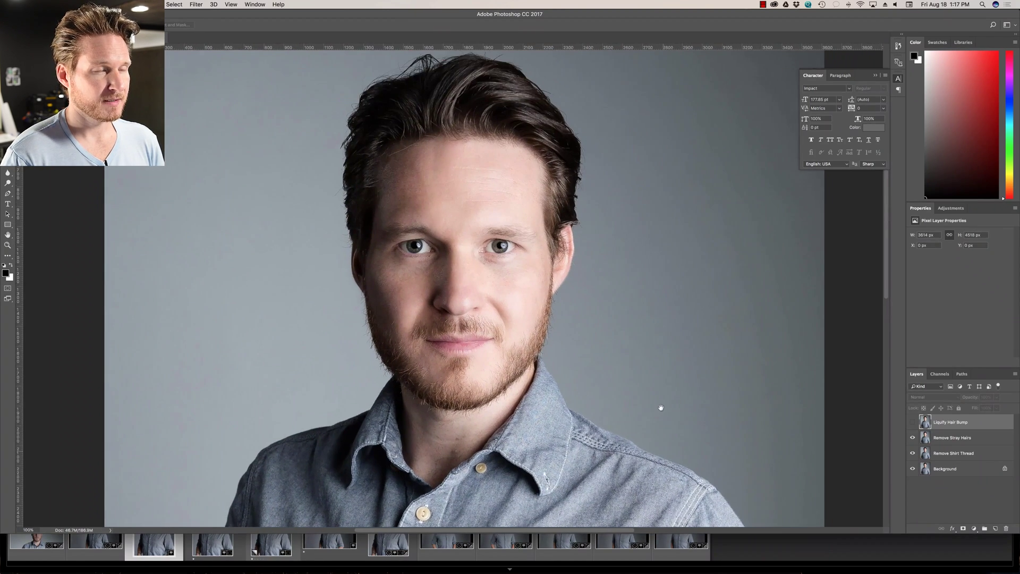
{"action": "left_click", "coordinate": [915, 439]}
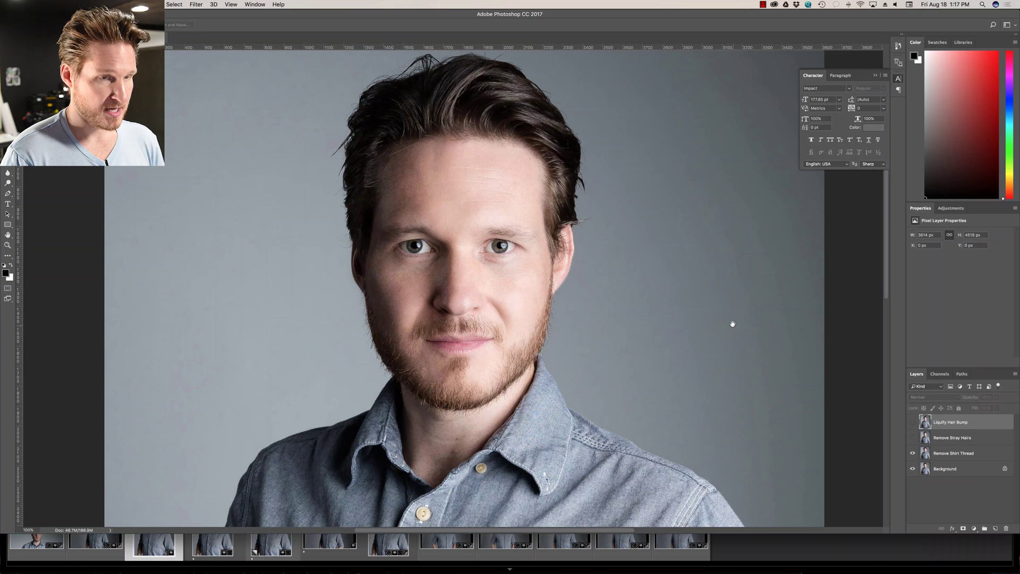
{"action": "left_click_drag", "start_coordinate": [732, 321], "coordinate": [738, 398]}
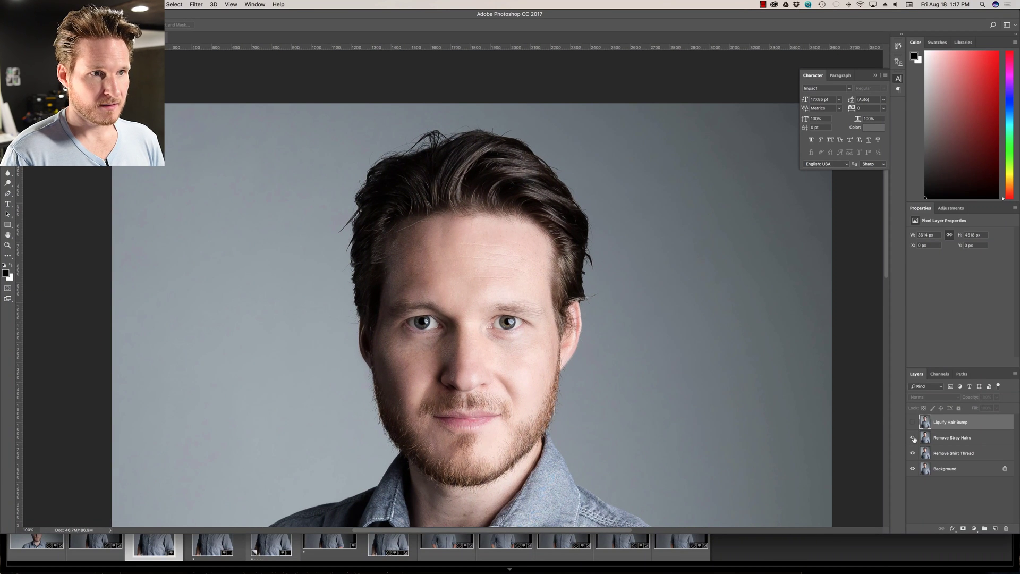
{"action": "left_click", "coordinate": [914, 439]}
{"action": "left_click", "coordinate": [914, 439]}
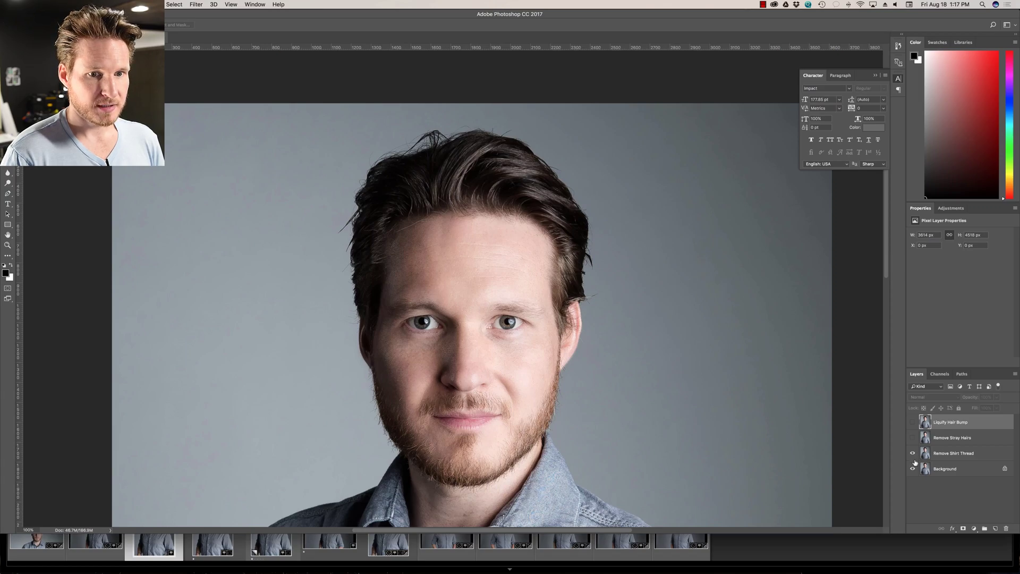
Step: Compare the shirt with the Remove Shirt Thread layer off and on, and make all the retouching layers visible again
{"action": "left_click_drag", "start_coordinate": [720, 477], "coordinate": [715, 231]}
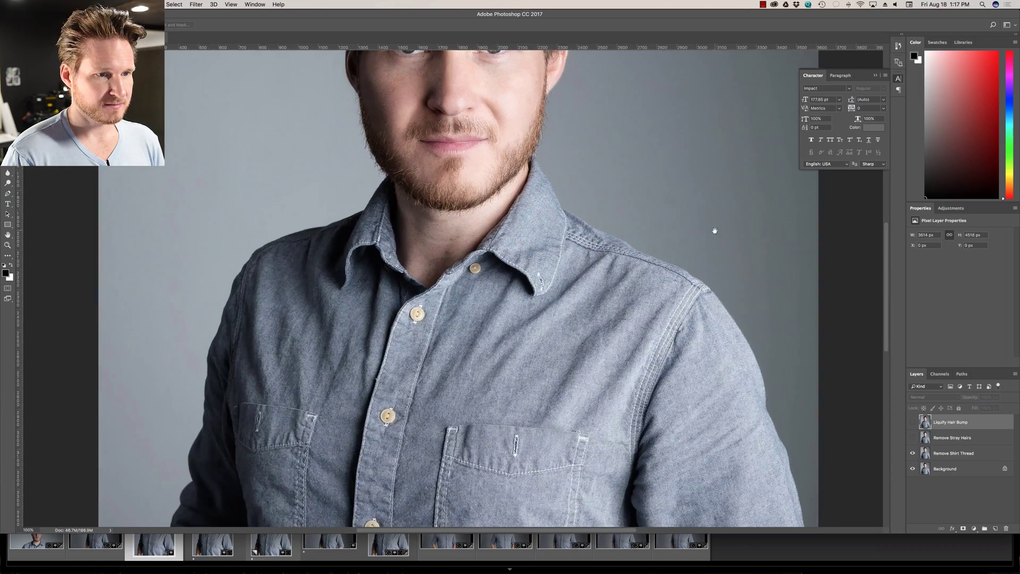
{"action": "left_click_drag", "start_coordinate": [672, 409], "coordinate": [696, 314]}
{"action": "key", "text": "super+plus"}
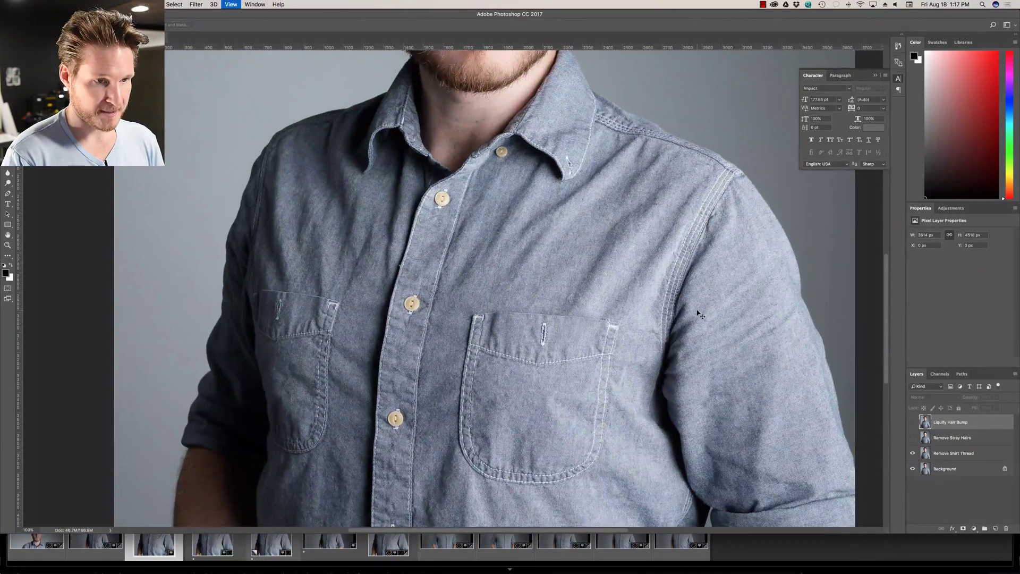
{"action": "key", "text": "super+plus"}
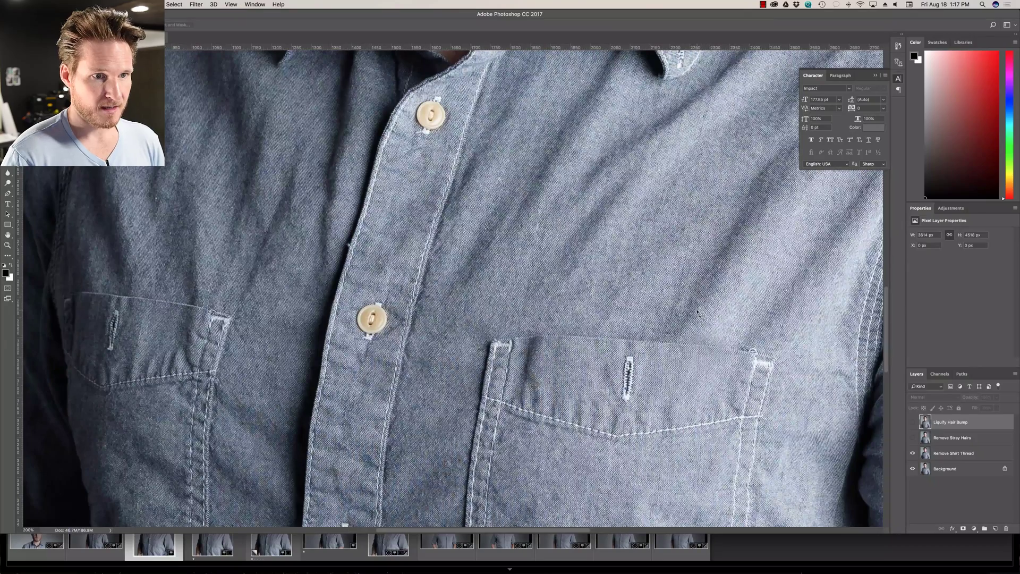
{"action": "left_click", "coordinate": [912, 453]}
{"action": "left_click", "coordinate": [913, 453]}
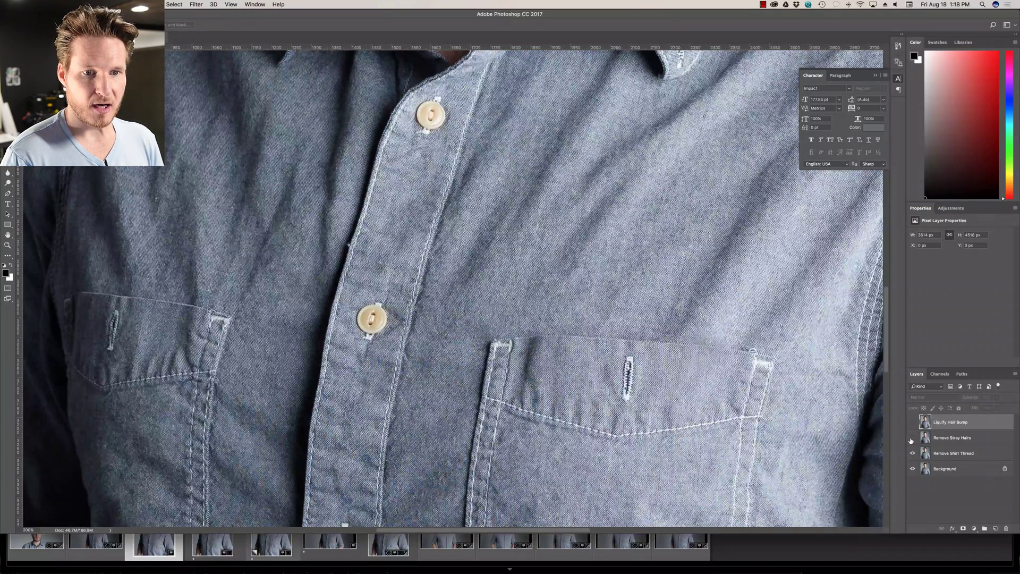
{"action": "left_click_drag", "start_coordinate": [914, 438], "coordinate": [913, 423]}
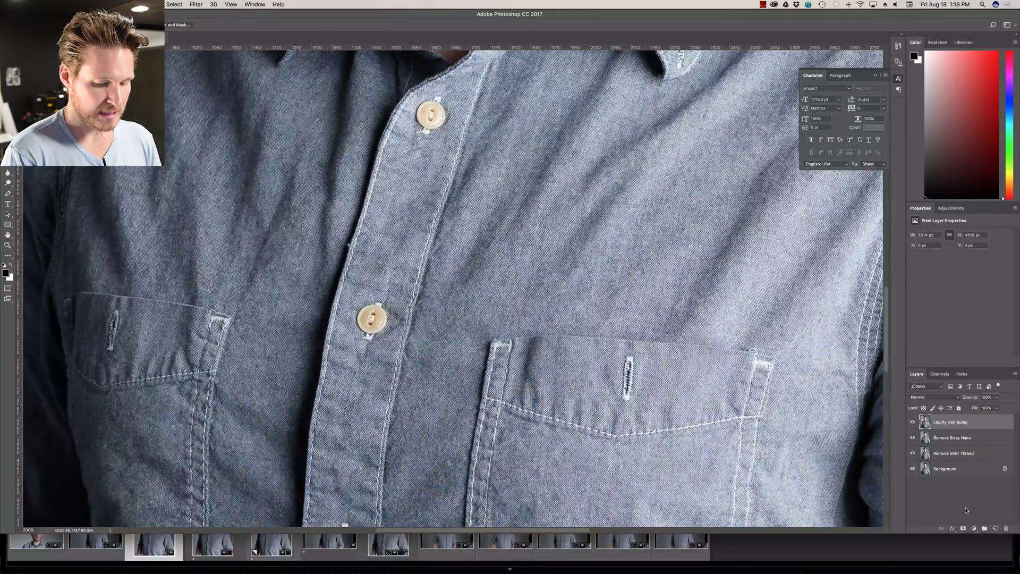
Step: Save and close the retouched portrait, and switch to Lightroom
{"action": "key", "text": "super+0"}
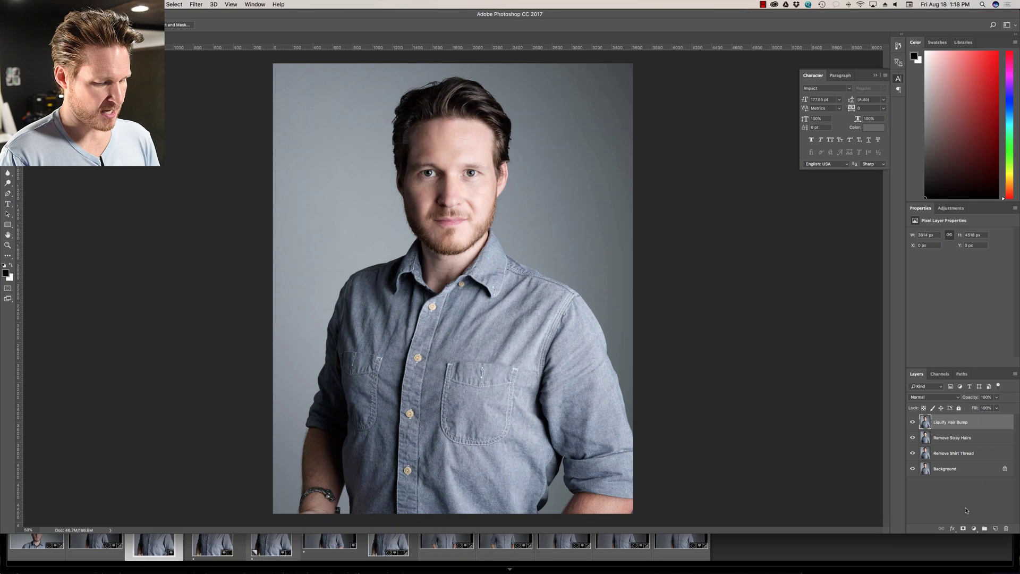
{"action": "key", "text": "super+s"}
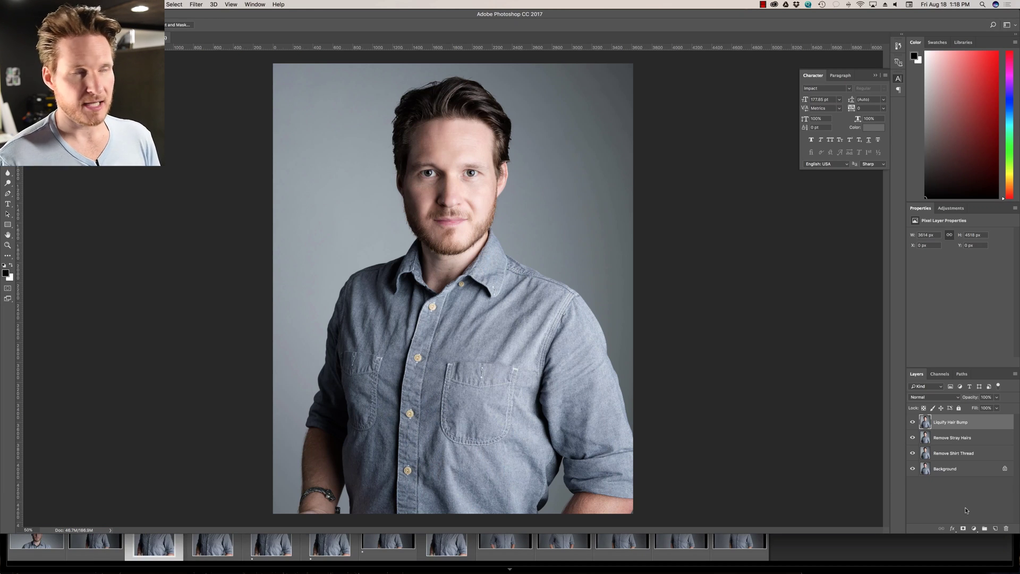
{"action": "key", "text": "super+w"}
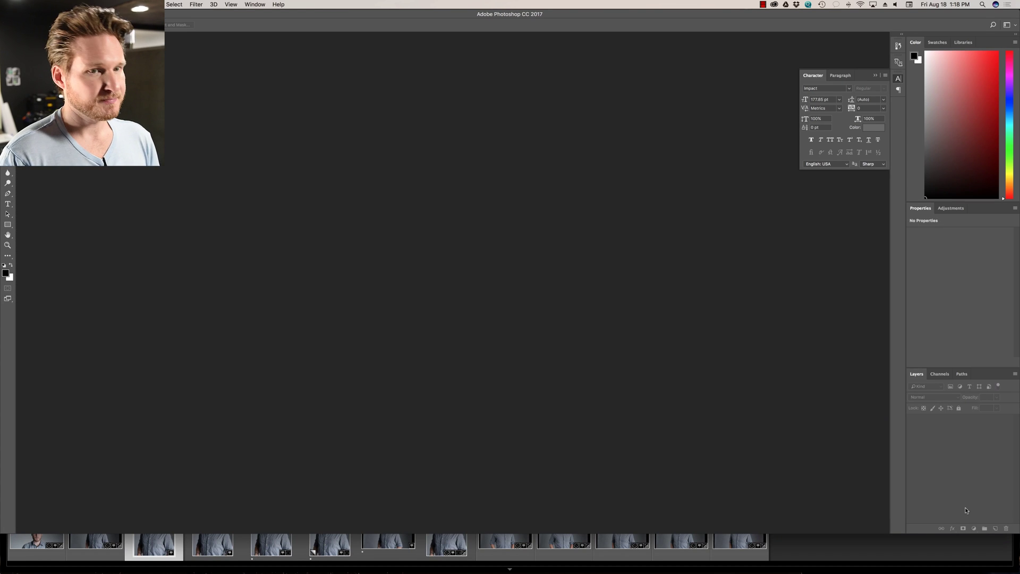
{"action": "mouse_move", "coordinate": [709, 569]}
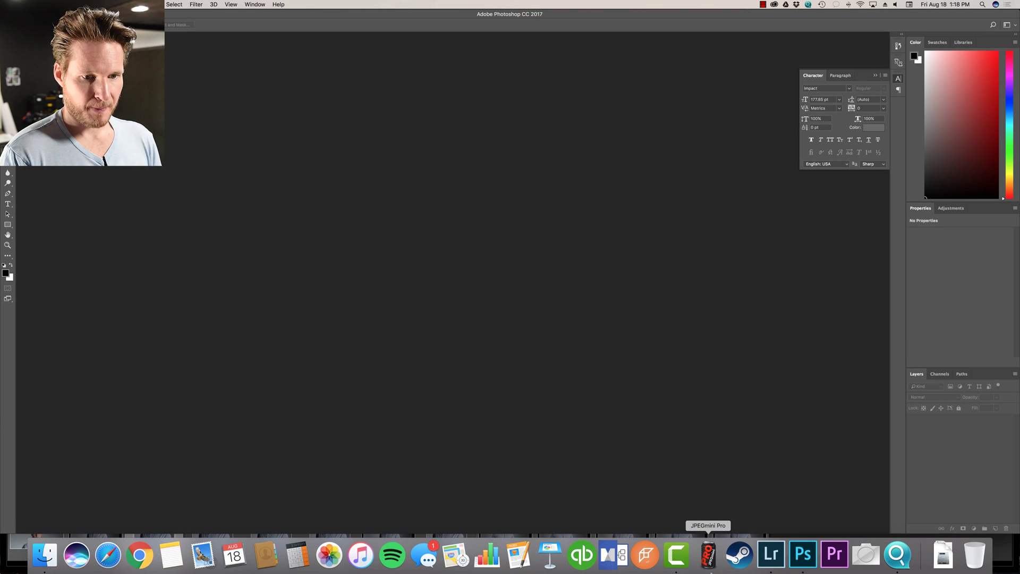
{"action": "left_click", "coordinate": [770, 555]}
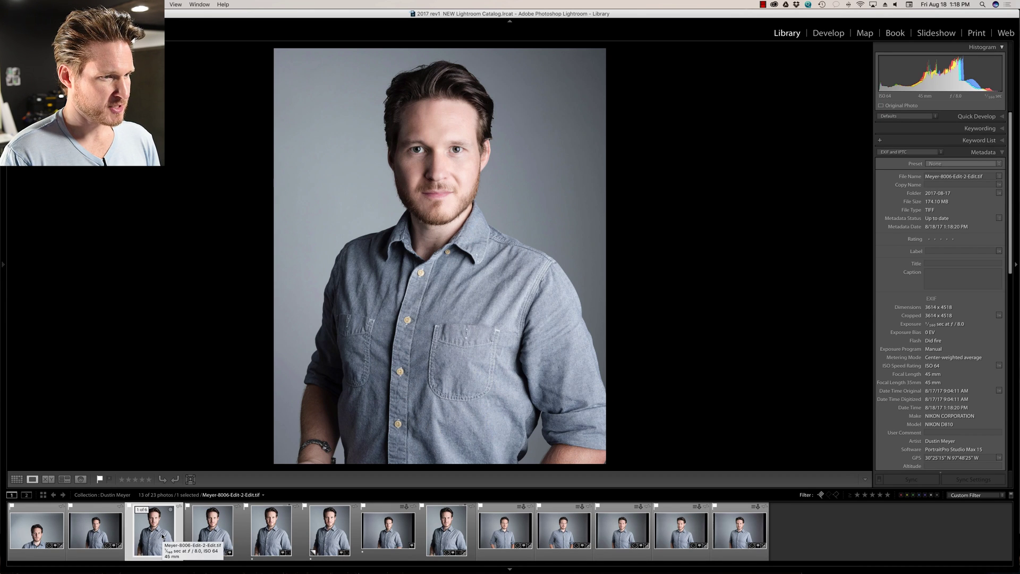
Step: Select the retouched TIFF and its source JPEG, and compare them side by side zoomed in on the face
{"action": "left_click", "coordinate": [199, 536]}
{"action": "left_click", "coordinate": [149, 536], "text": "super"}
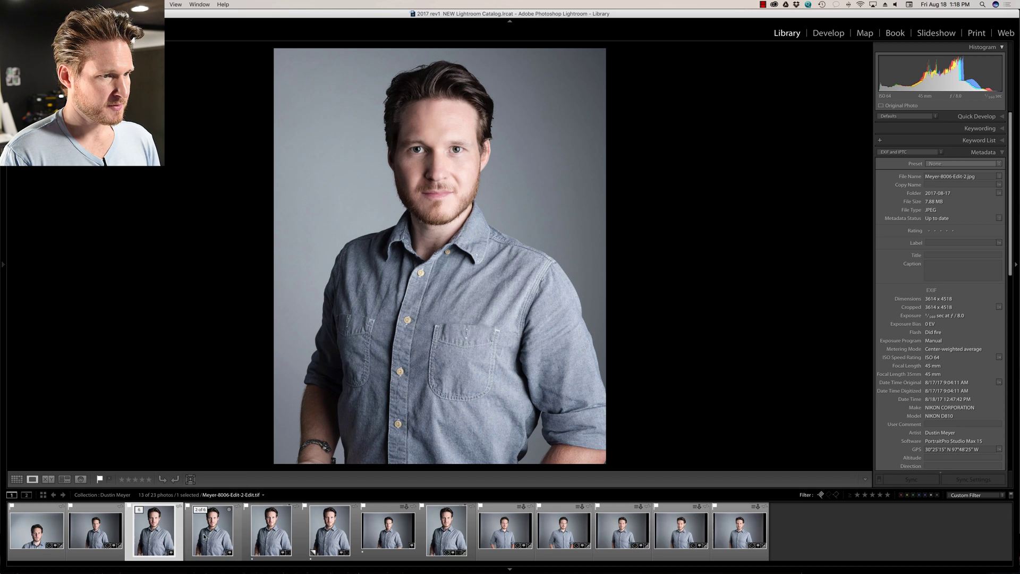
{"action": "left_click", "coordinate": [207, 536]}
{"action": "key", "text": "n"}
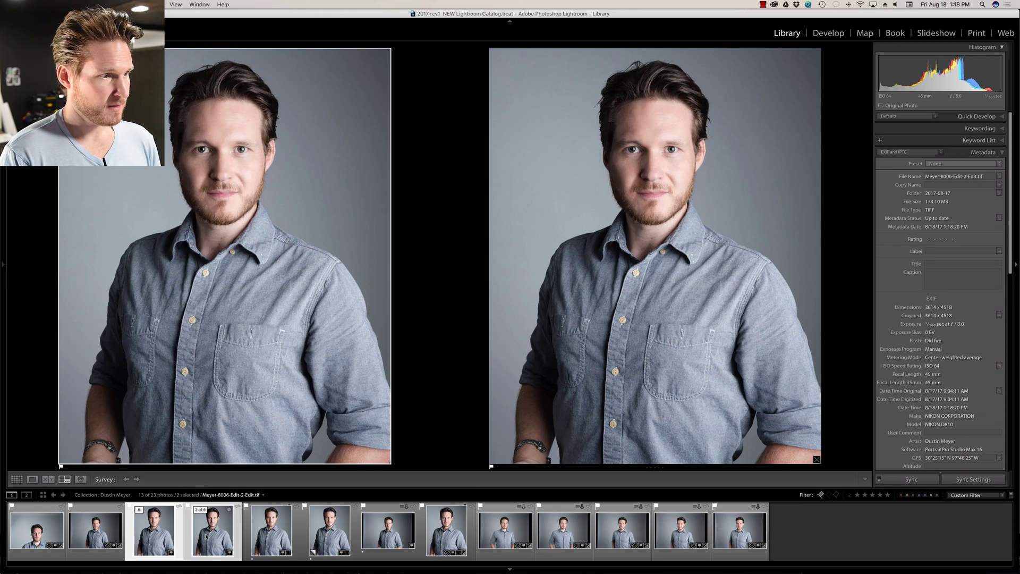
{"action": "left_click", "coordinate": [49, 479]}
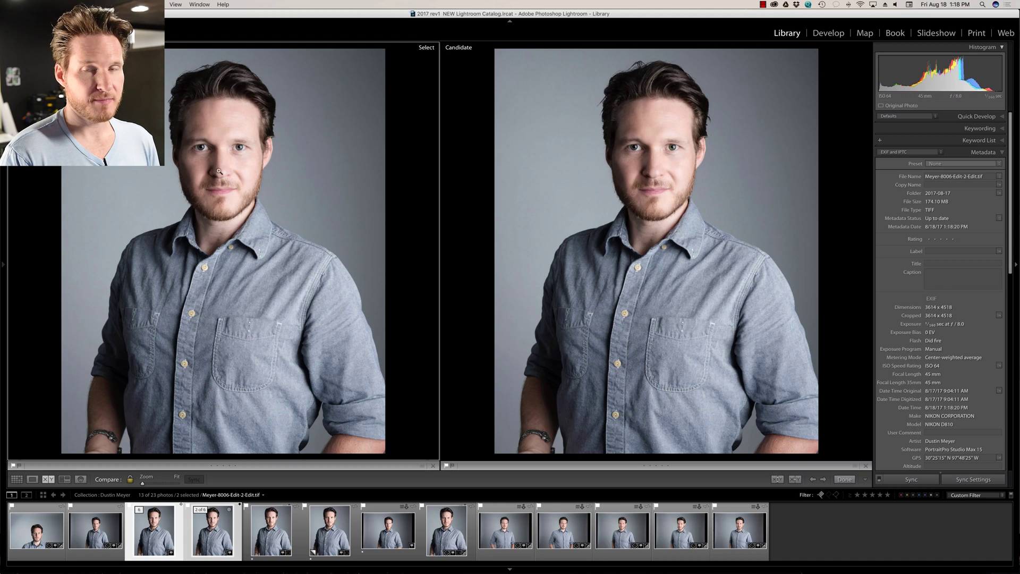
{"action": "left_click", "coordinate": [224, 168]}
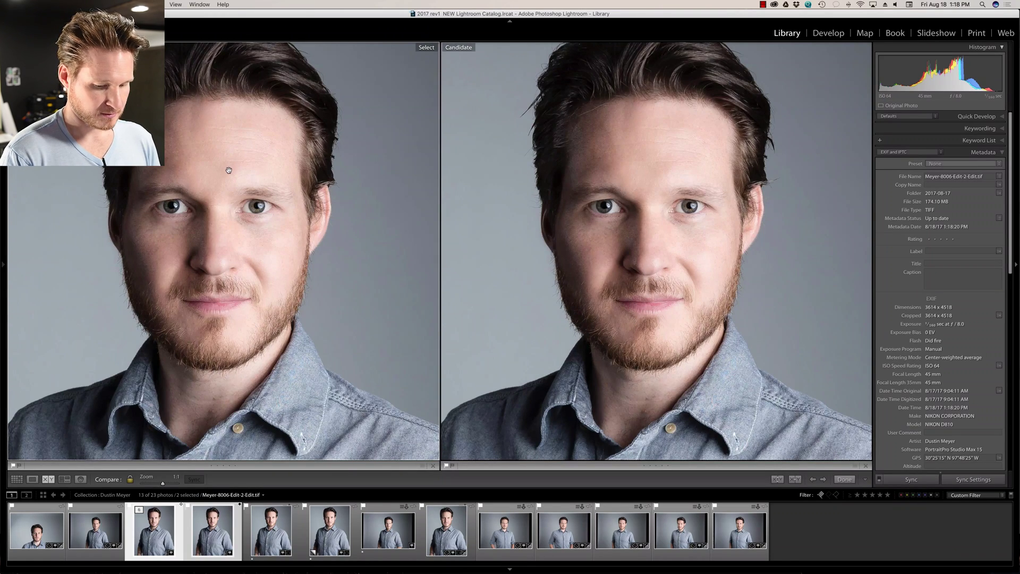
Step: Compare the retouched TIFF and its source JPEG at 4:1 across the forehead, both eyes, nose and mouth
{"action": "key", "text": "super+equal"}
{"action": "key", "text": "super+equal"}
{"action": "key", "text": "super+equal"}
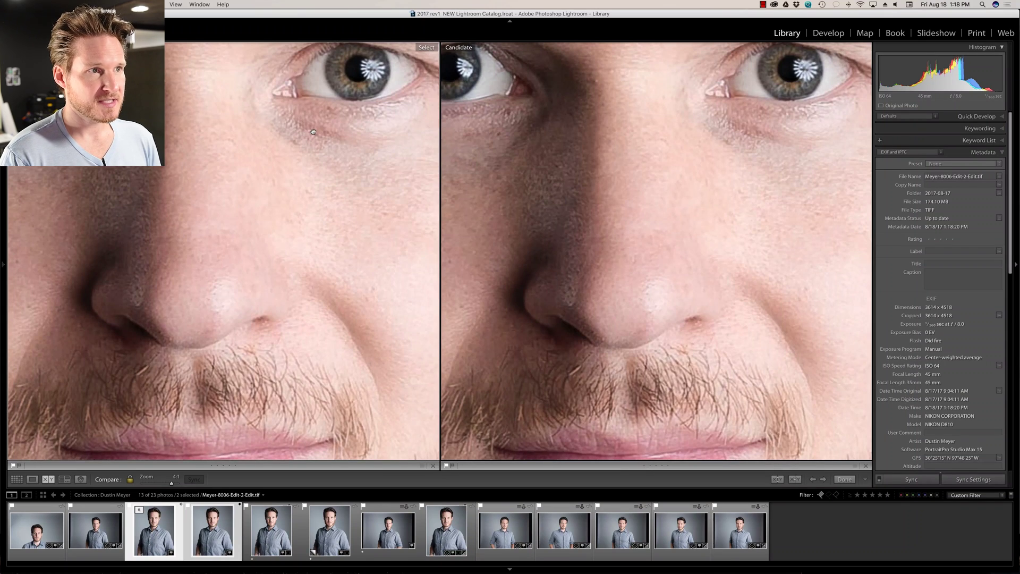
{"action": "scroll", "coordinate": [314, 132], "scroll_direction": "up", "scroll_amount": 5}
{"action": "left_click_drag", "start_coordinate": [300, 143], "coordinate": [246, 235]}
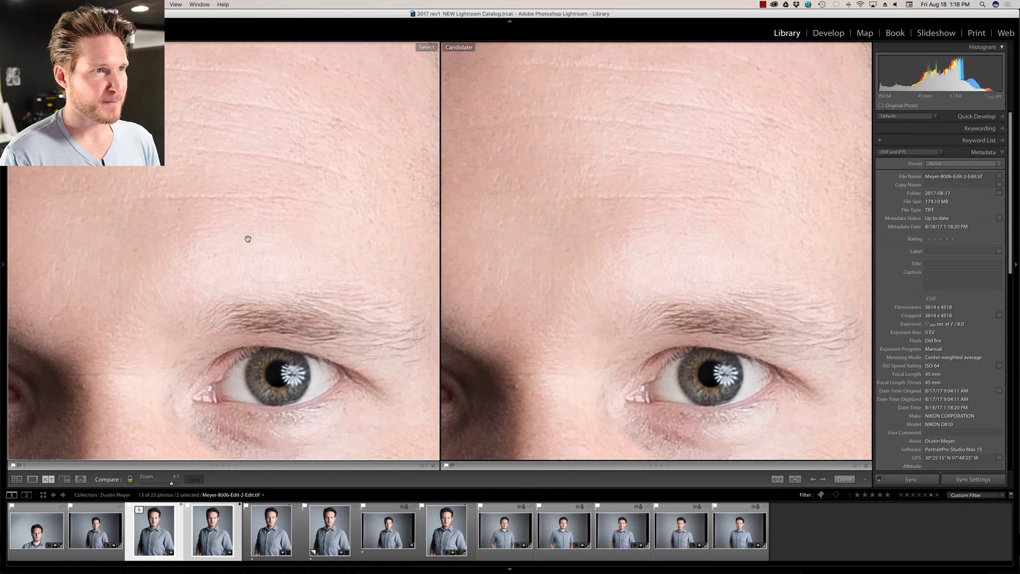
{"action": "mouse_move", "coordinate": [244, 164]}
{"action": "left_mouse_down"}
{"action": "mouse_move", "coordinate": [358, 231]}
{"action": "mouse_move", "coordinate": [198, 223]}
{"action": "mouse_move", "coordinate": [139, 244]}
{"action": "mouse_move", "coordinate": [278, 250]}
{"action": "mouse_move", "coordinate": [233, 179]}
{"action": "left_mouse_up"}
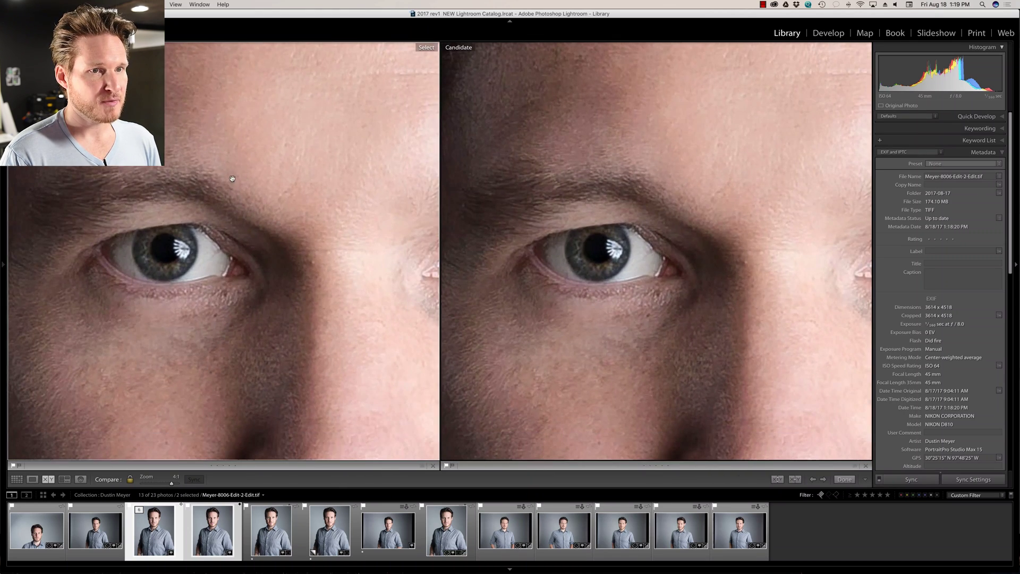
{"action": "left_click_drag", "start_coordinate": [235, 361], "coordinate": [228, 111]}
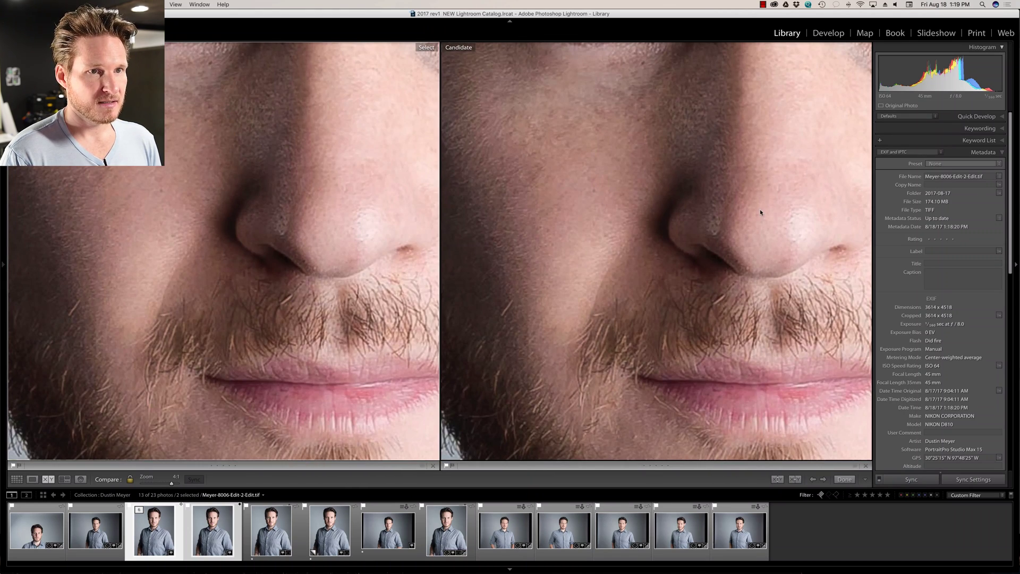
Step: Fit both photos in the comparison view and put the original DNG beside the retouched TIFF
{"action": "left_click", "coordinate": [217, 524]}
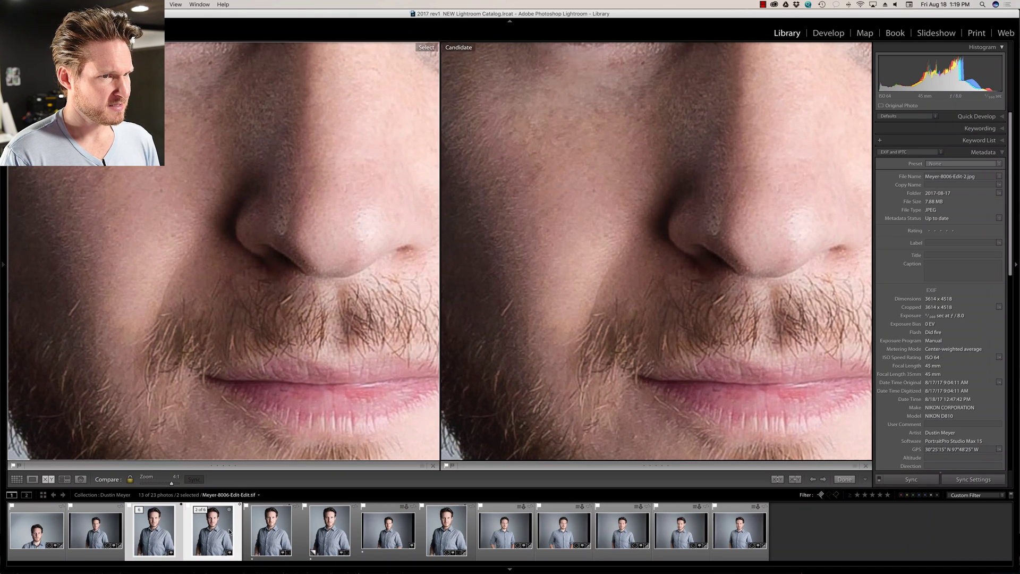
{"action": "left_click", "coordinate": [501, 367]}
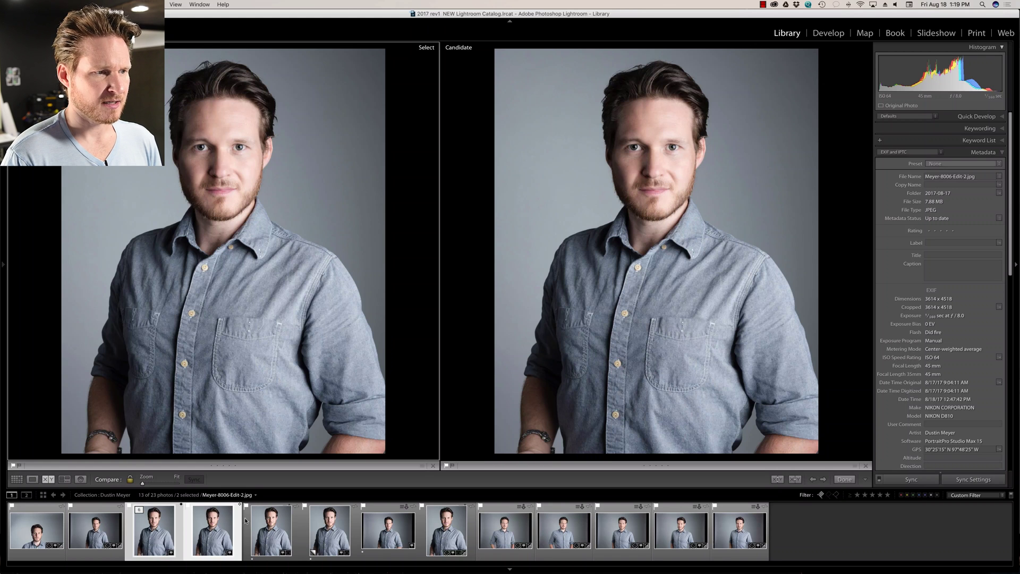
{"action": "left_click", "coordinate": [274, 530]}
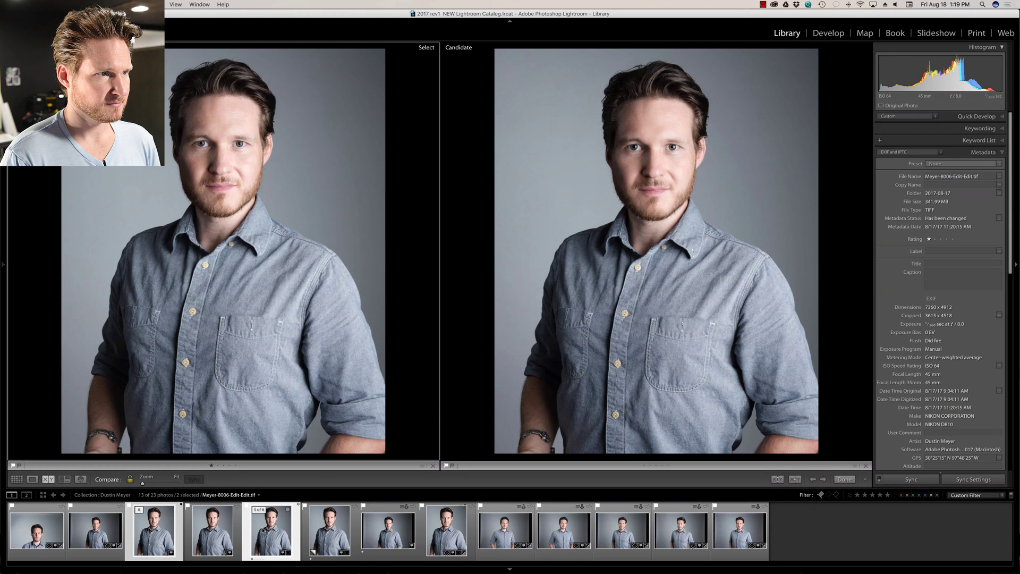
{"action": "left_click", "coordinate": [226, 531]}
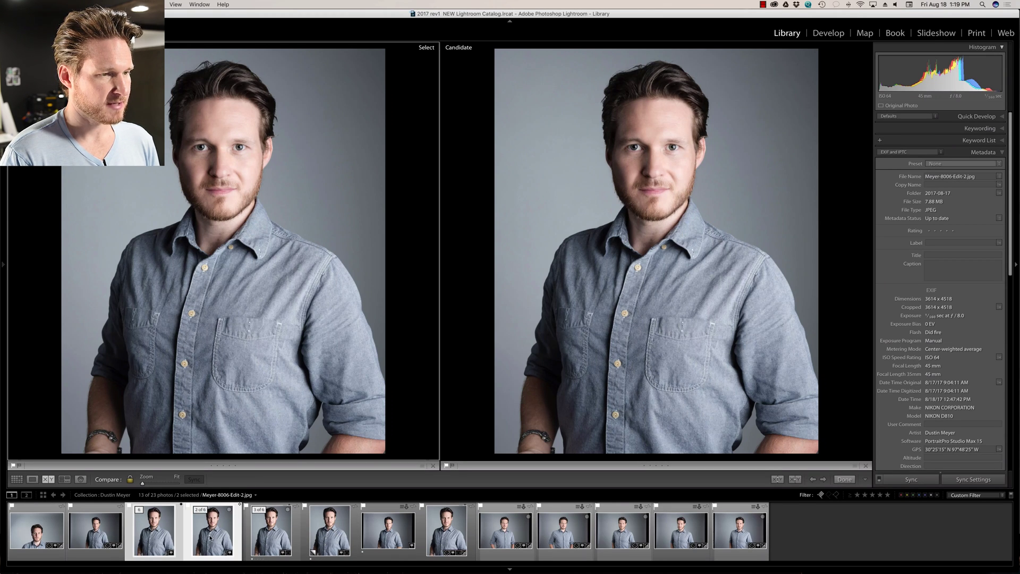
{"action": "left_click", "coordinate": [437, 537]}
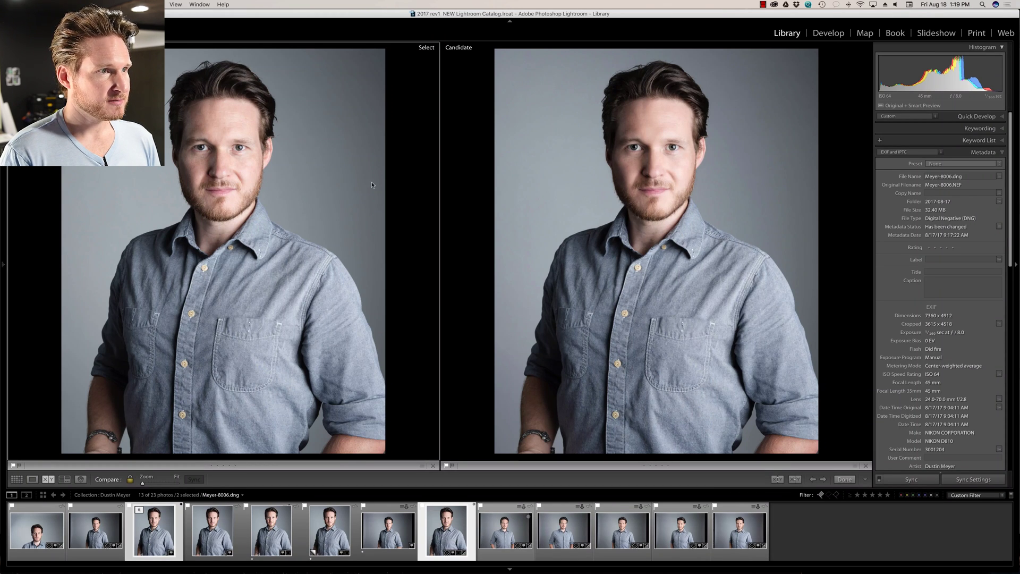
Step: Compare the forehead and eye areas of the original DNG and the retouched TIFF at 4:1
{"action": "left_click", "coordinate": [218, 162]}
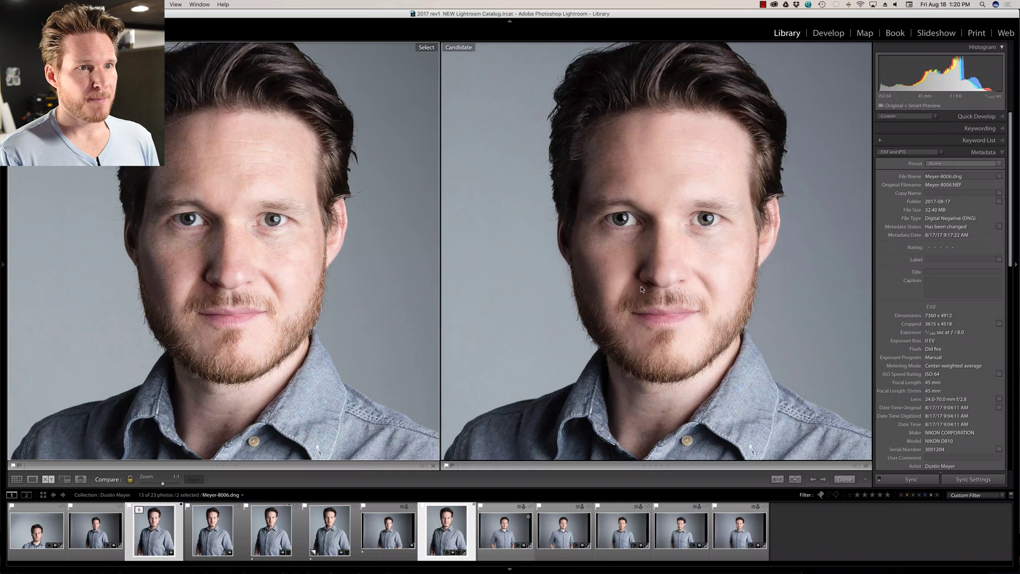
{"action": "left_click", "coordinate": [652, 248]}
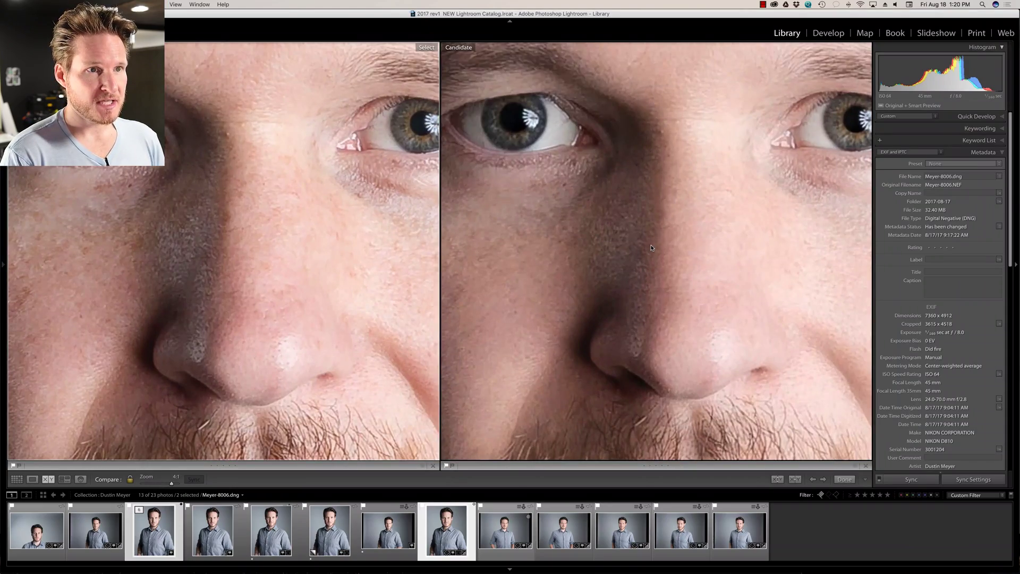
{"action": "left_click", "coordinate": [651, 247]}
{"action": "left_click", "coordinate": [664, 153]}
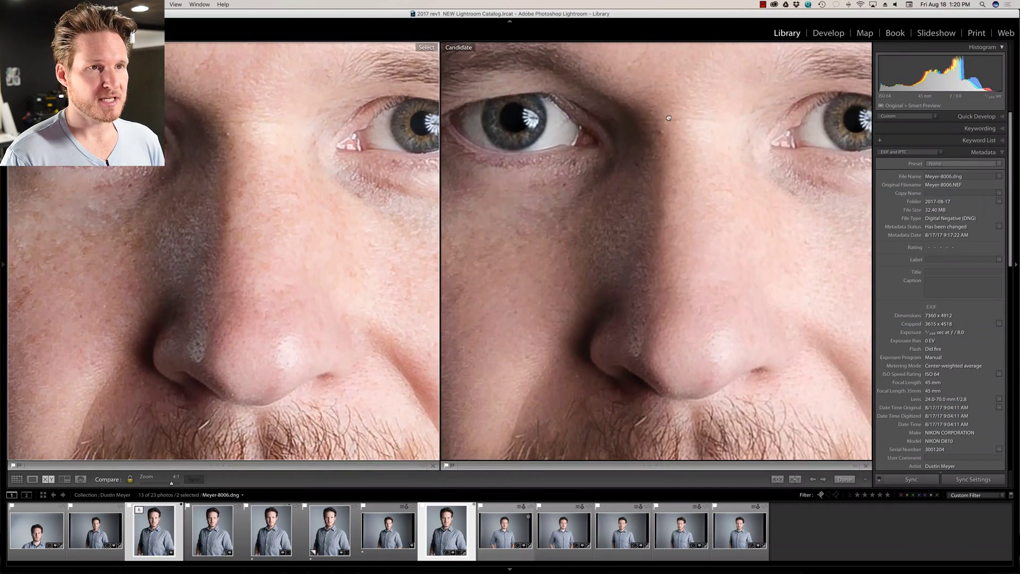
{"action": "left_click_drag", "start_coordinate": [664, 143], "coordinate": [667, 408]}
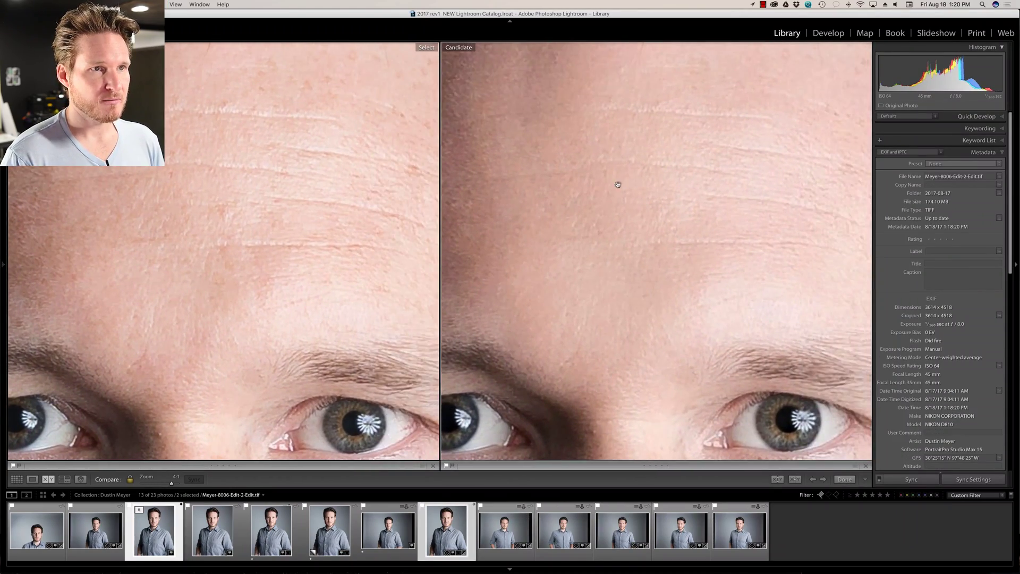
{"action": "left_click_drag", "start_coordinate": [614, 170], "coordinate": [747, 302]}
{"action": "left_click_drag", "start_coordinate": [633, 371], "coordinate": [650, 171]}
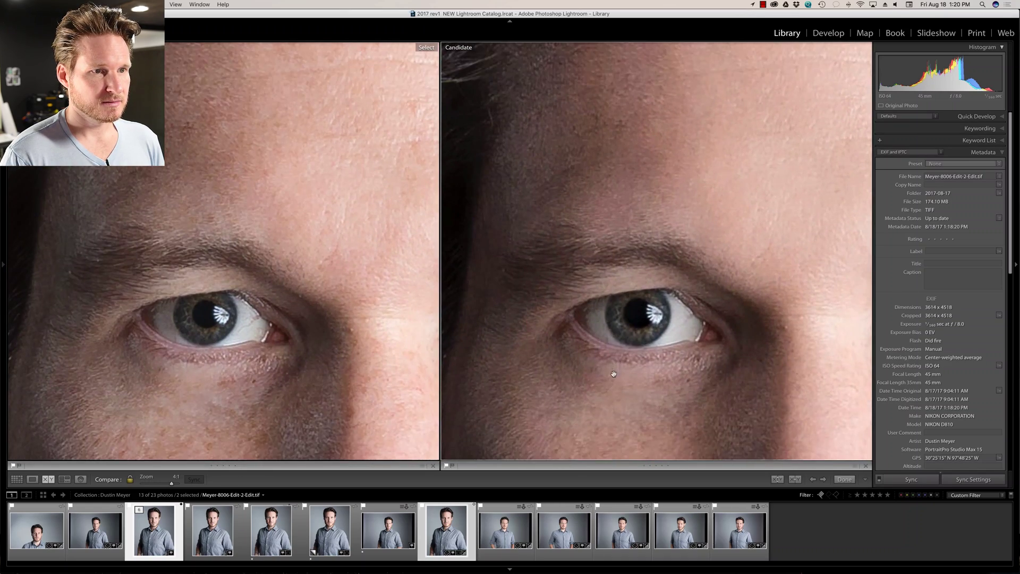
Step: Compare the nose, mouth, beard and cheeks of the original DNG and the retouched TIFF at 4:1
{"action": "left_click_drag", "start_coordinate": [614, 374], "coordinate": [620, 104]}
{"action": "left_click_drag", "start_coordinate": [684, 297], "coordinate": [633, 174]}
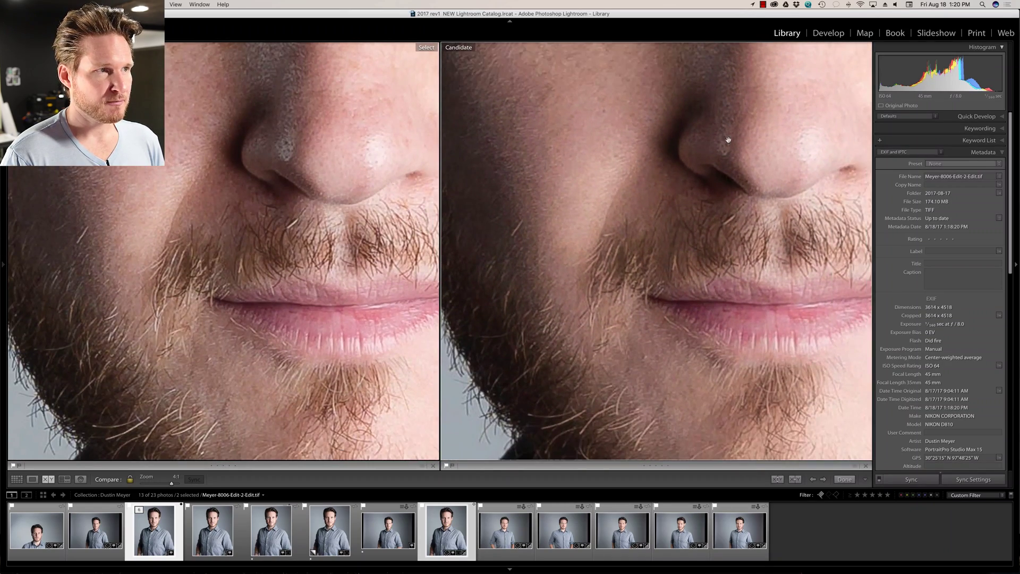
{"action": "left_click_drag", "start_coordinate": [673, 134], "coordinate": [603, 134]}
{"action": "left_click_drag", "start_coordinate": [776, 120], "coordinate": [686, 297]}
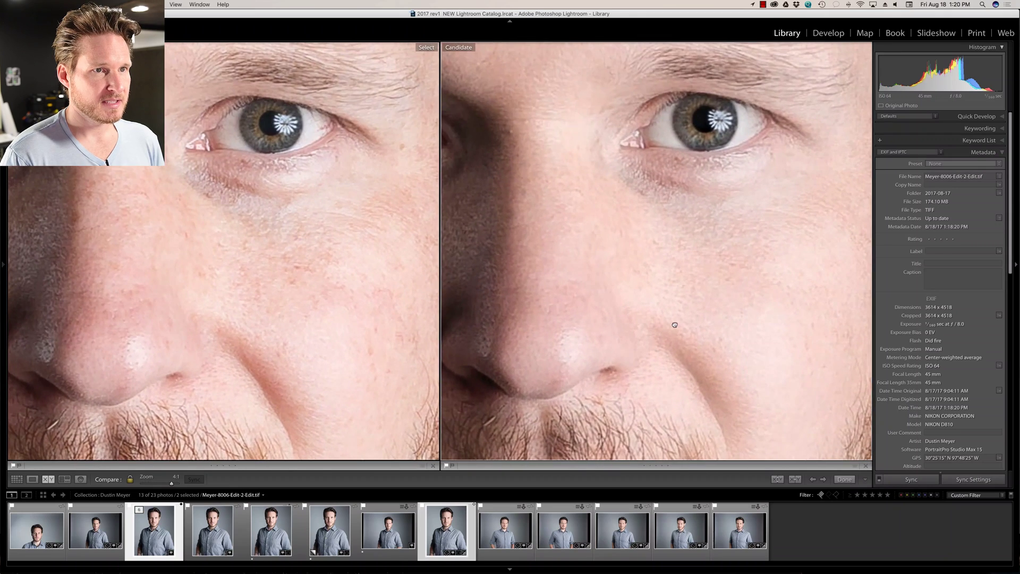
{"action": "left_click_drag", "start_coordinate": [585, 253], "coordinate": [631, 265]}
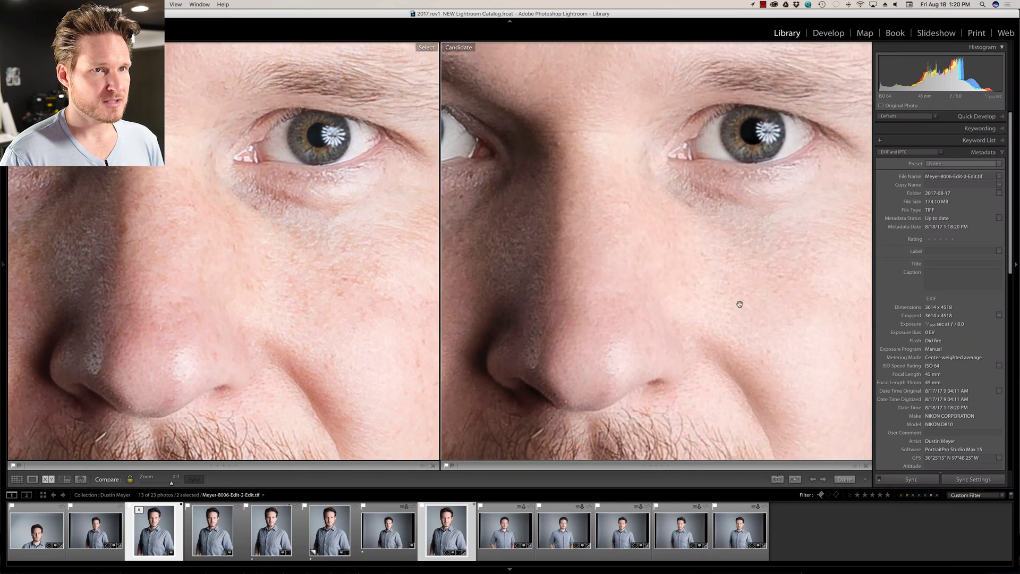
{"action": "left_click_drag", "start_coordinate": [733, 287], "coordinate": [636, 194]}
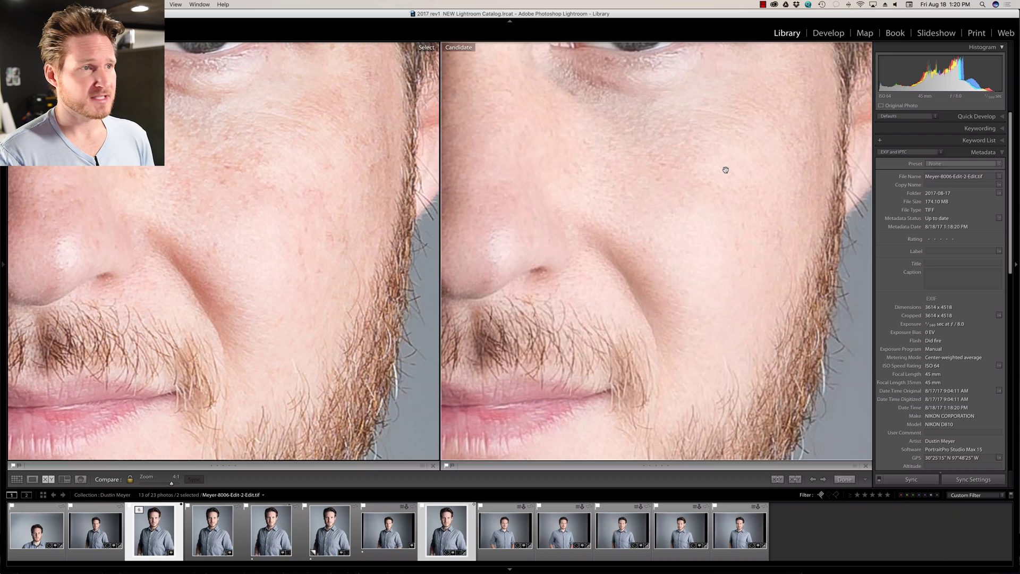
Step: Compare the original and retouched portraits as a whole and at 1:1 around the head and hair
{"action": "left_click", "coordinate": [296, 239]}
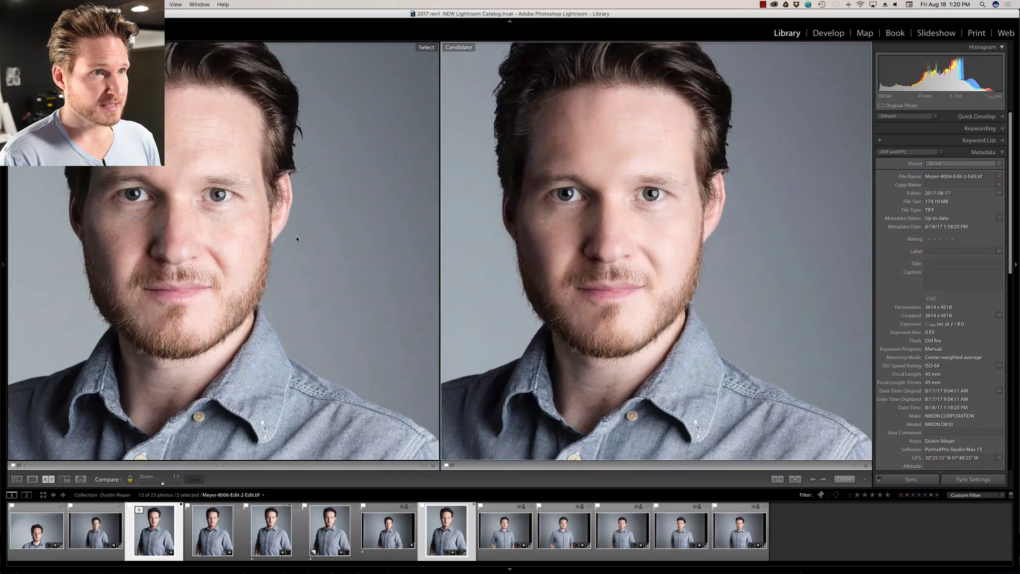
{"action": "left_click", "coordinate": [296, 237]}
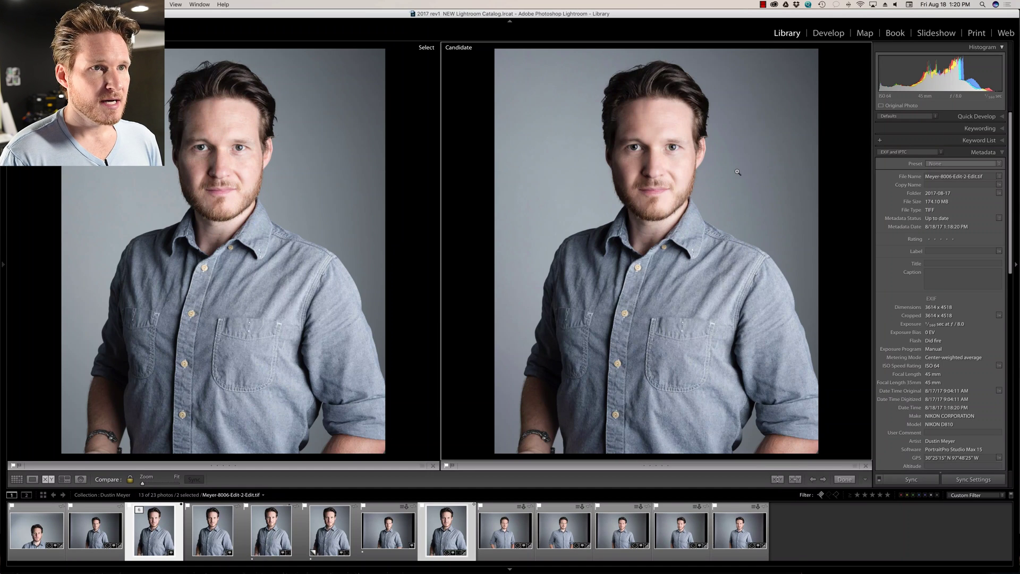
{"action": "left_click", "coordinate": [677, 152]}
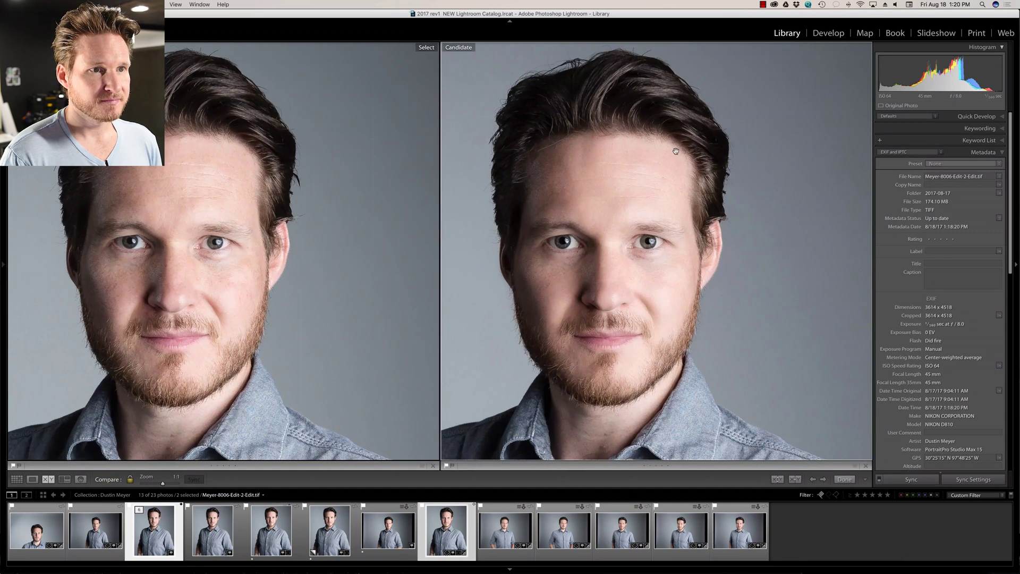
{"action": "left_click", "coordinate": [655, 245]}
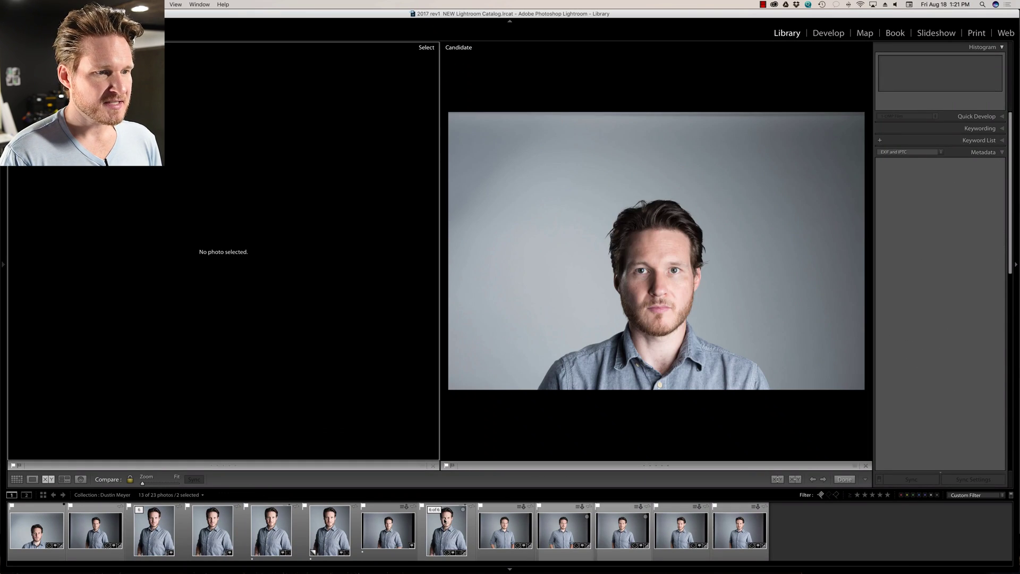
Step: Open the retouched TIFF in the Develop module and set its Clarity to +19
{"action": "left_click", "coordinate": [445, 522]}
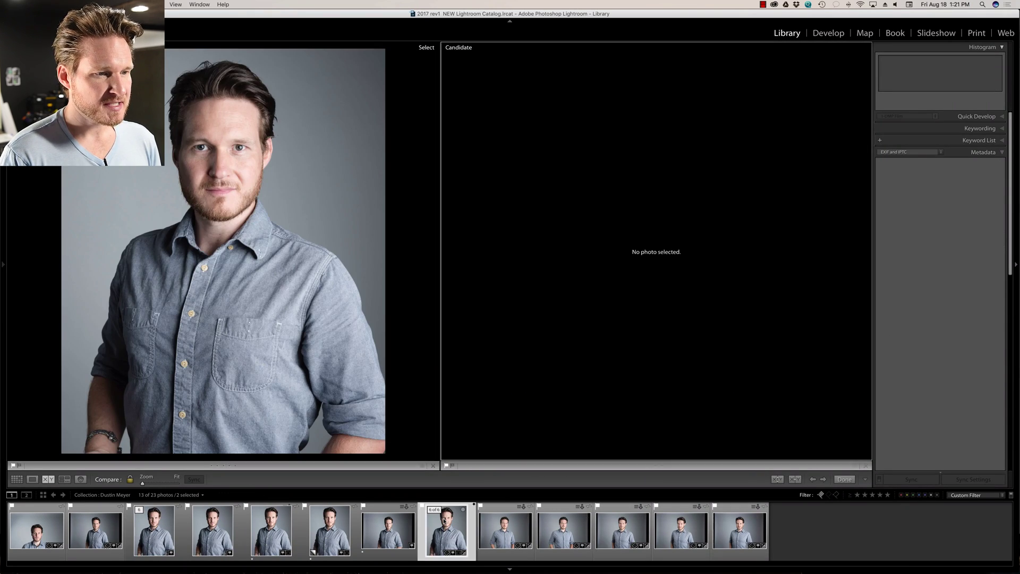
{"action": "key", "text": "d"}
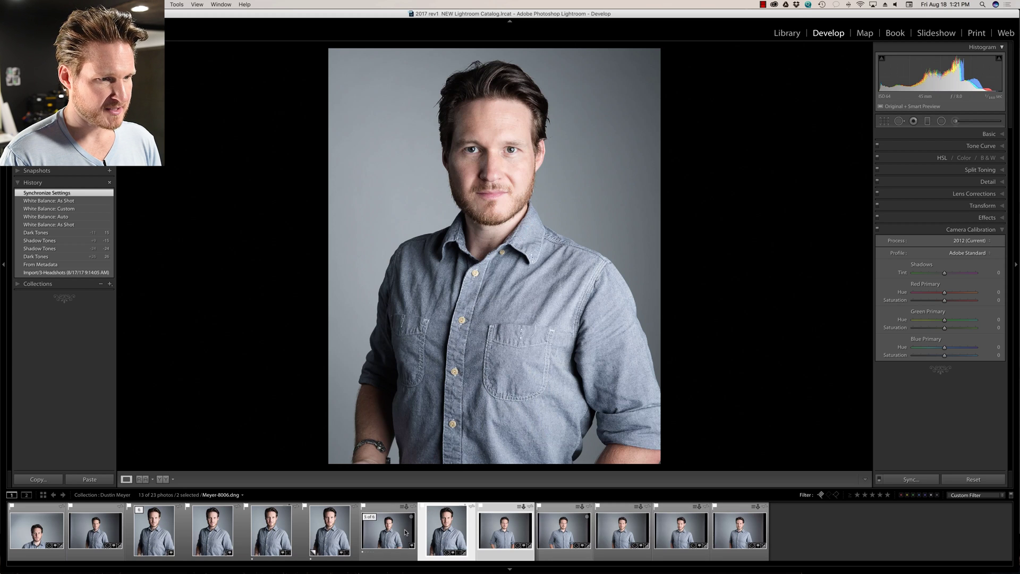
{"action": "left_click", "coordinate": [441, 534]}
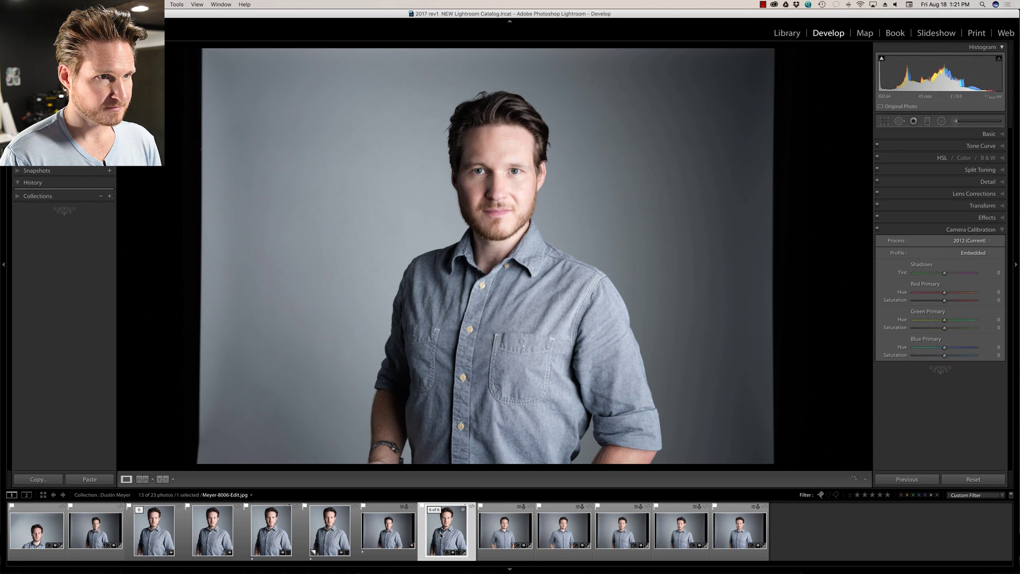
{"action": "left_click", "coordinate": [153, 533]}
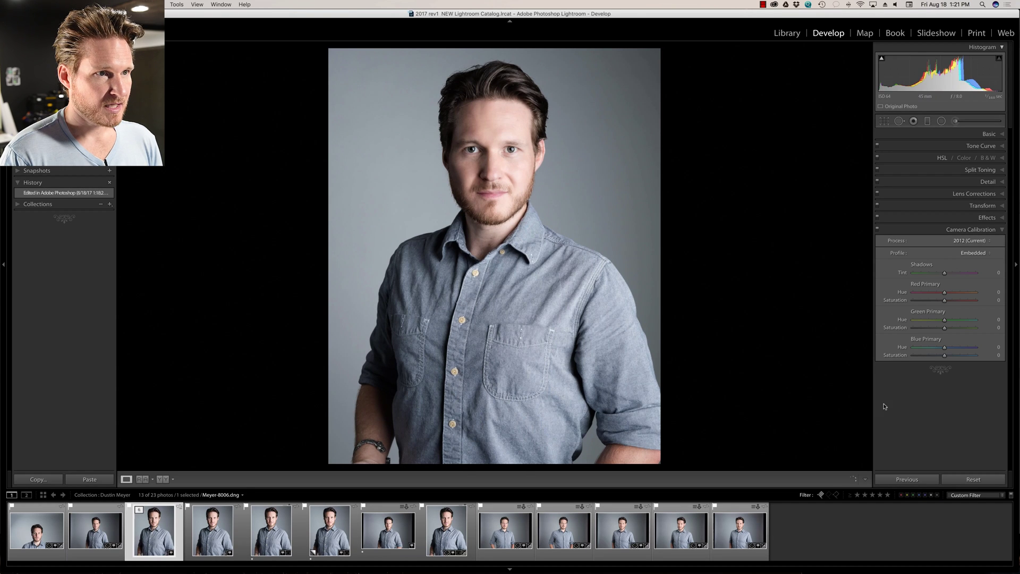
{"action": "left_click", "coordinate": [987, 134]}
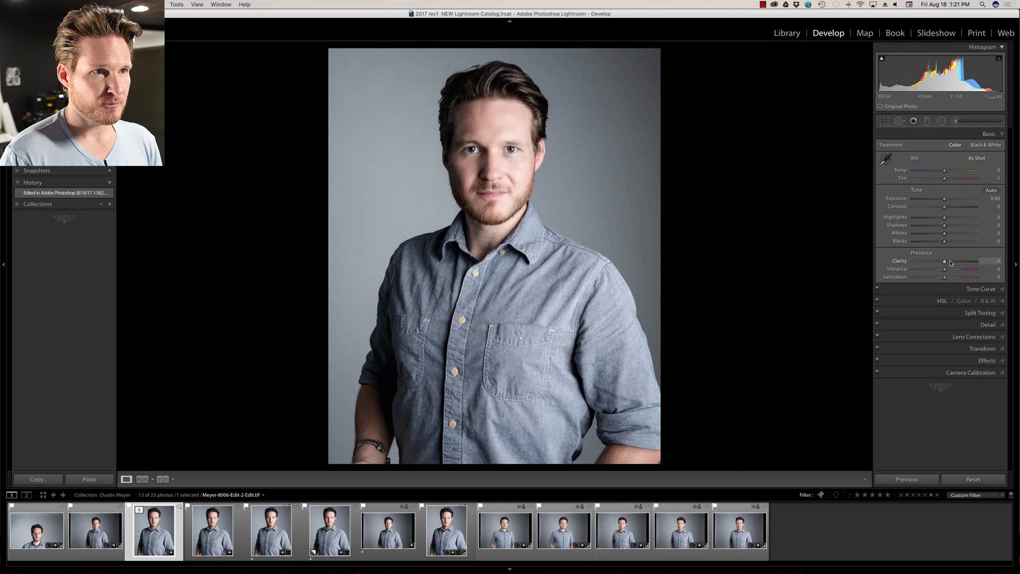
{"action": "left_click", "coordinate": [951, 262]}
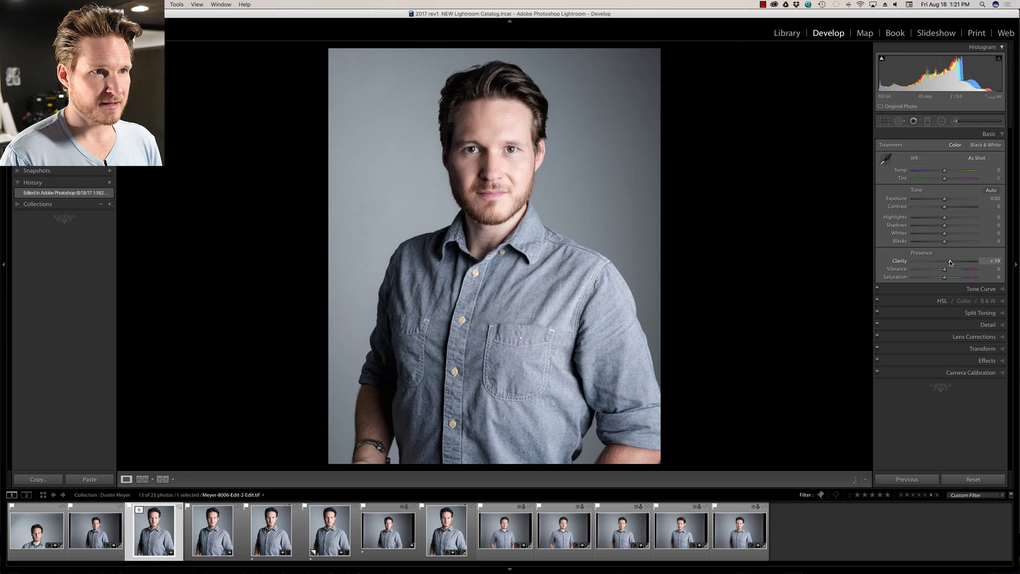
Step: Sharpen the retouched portrait with Amount 72, Radius 1.8, Detail 51 and Masking 51
{"action": "left_click", "coordinate": [986, 325]}
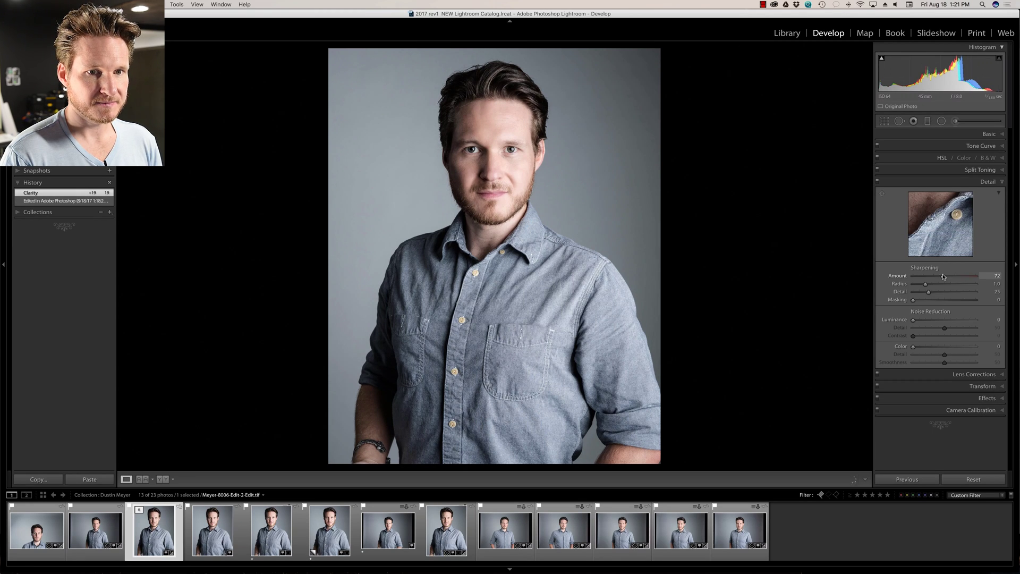
{"action": "left_click", "coordinate": [945, 284]}
{"action": "left_click", "coordinate": [945, 292]}
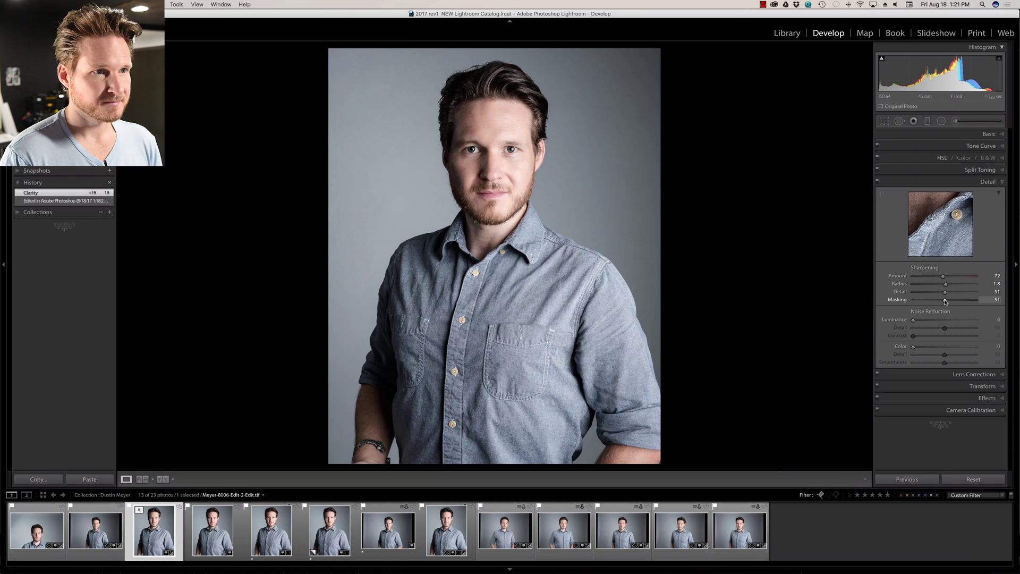